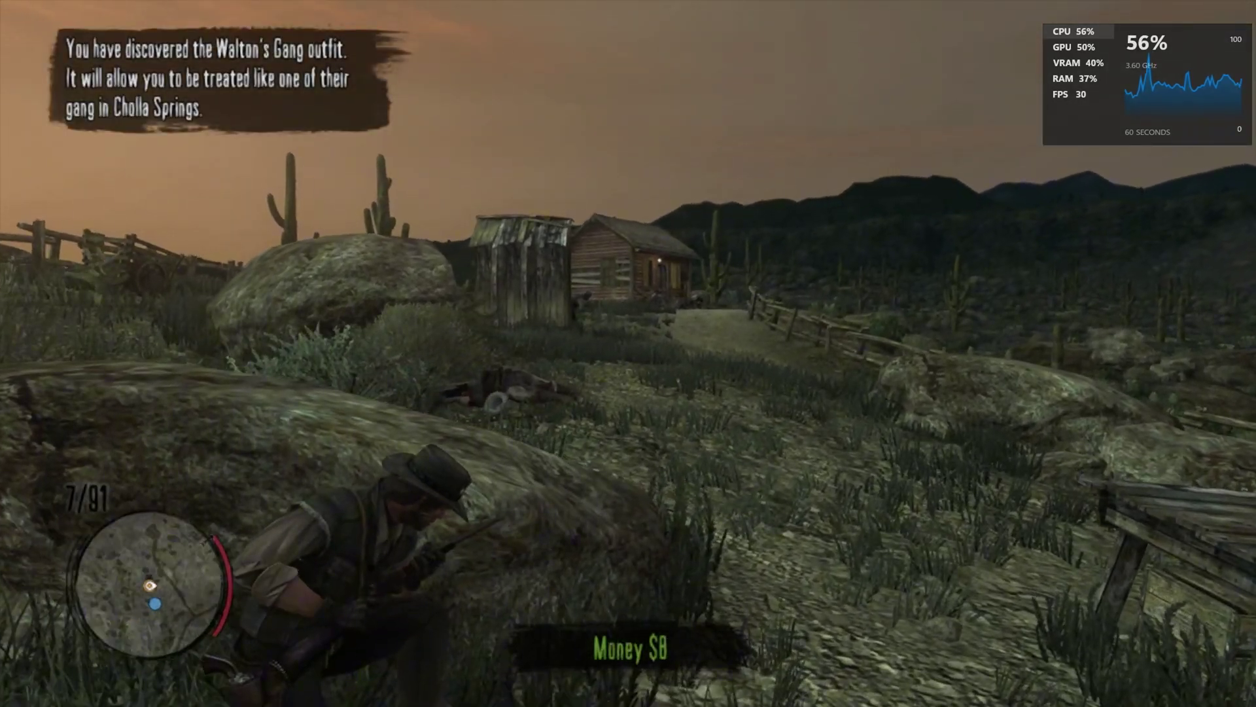
key(q)
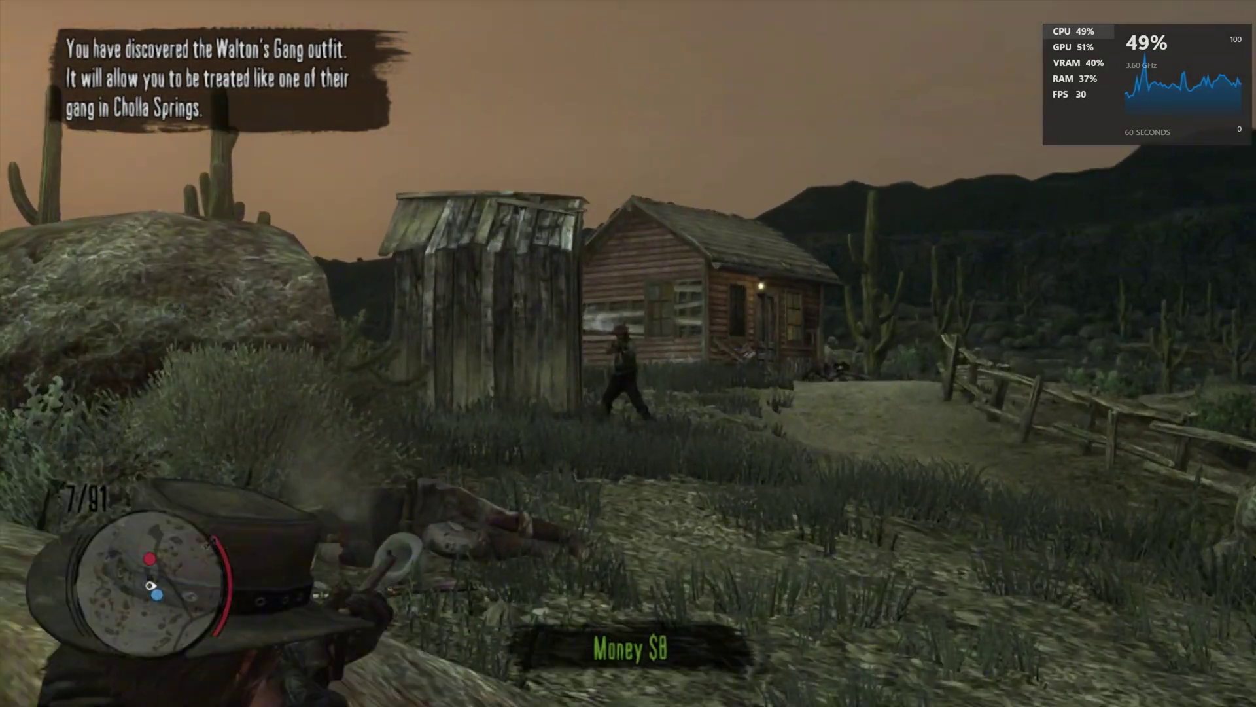
key(space)
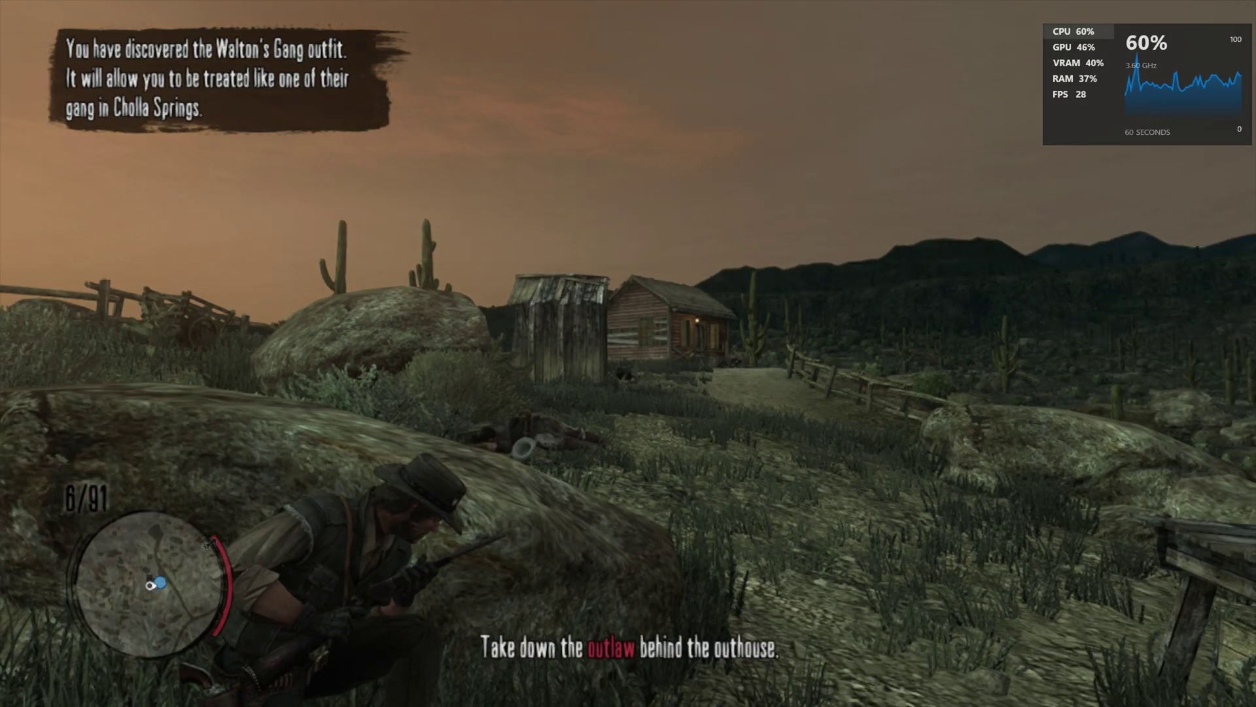
key(w)
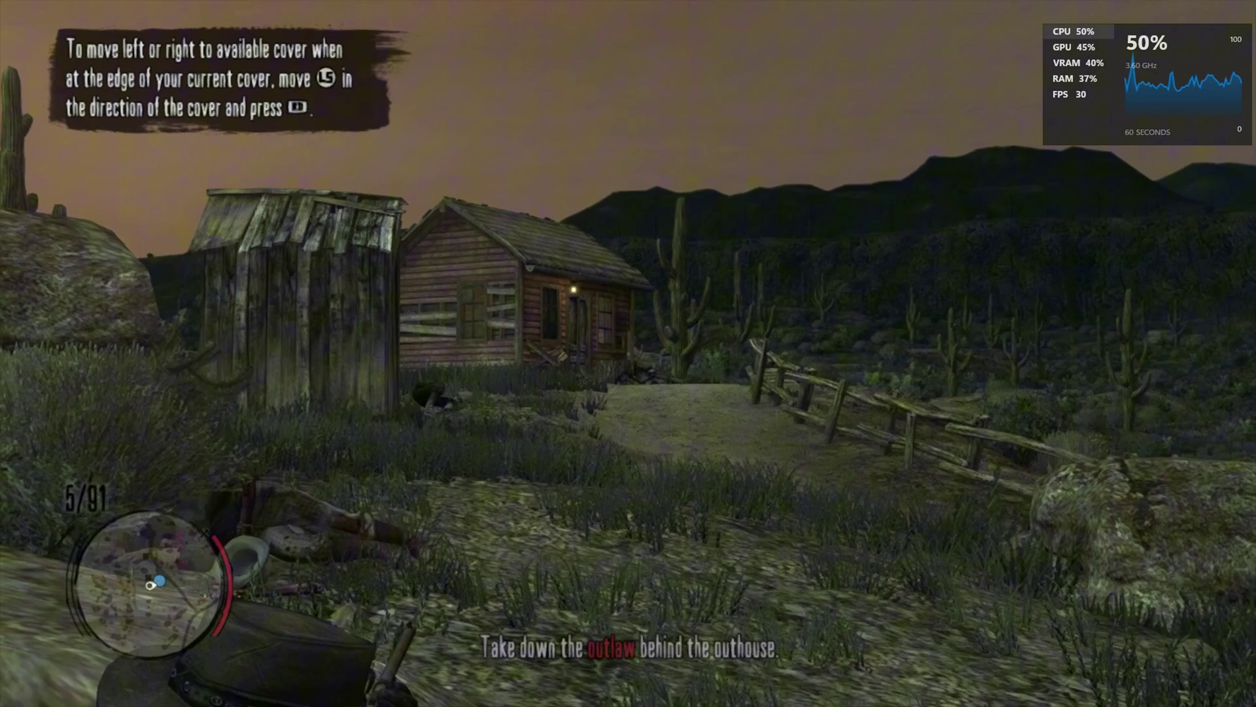
key(space)
key(q)
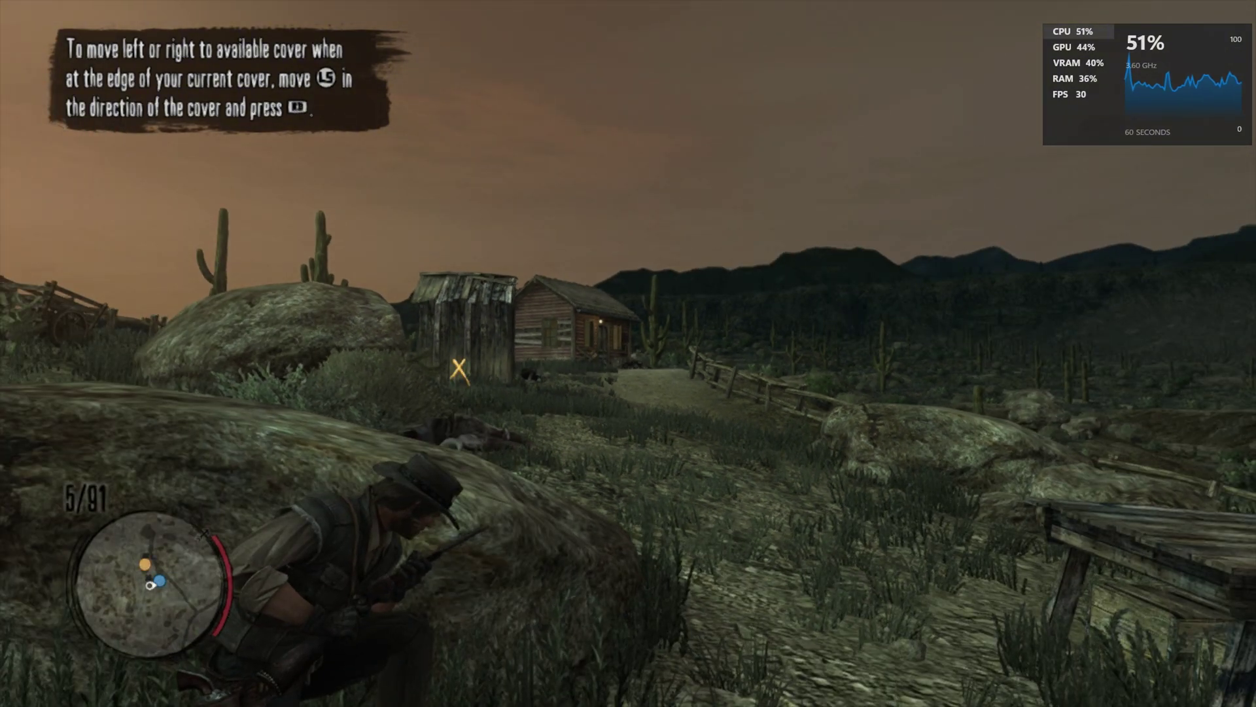
key(w)
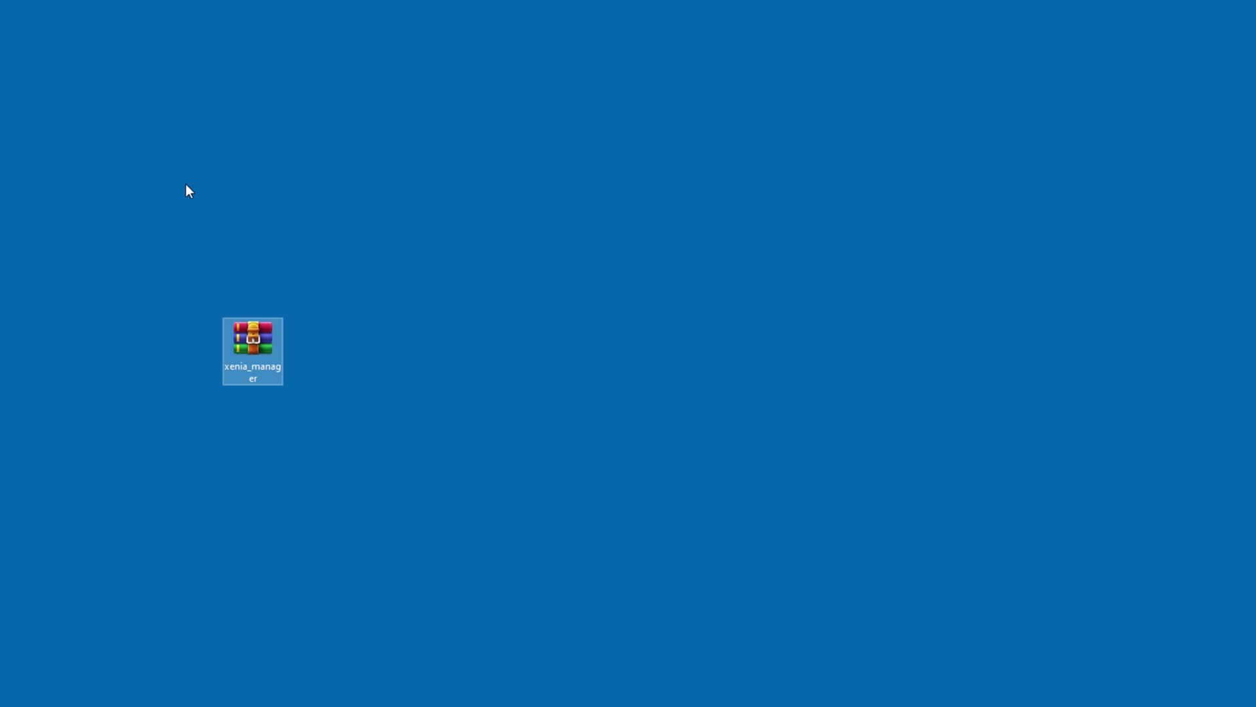
Open the xenia_manager archive and create a desktop folder named Xenia Manager beside it.
double_click(252, 341)
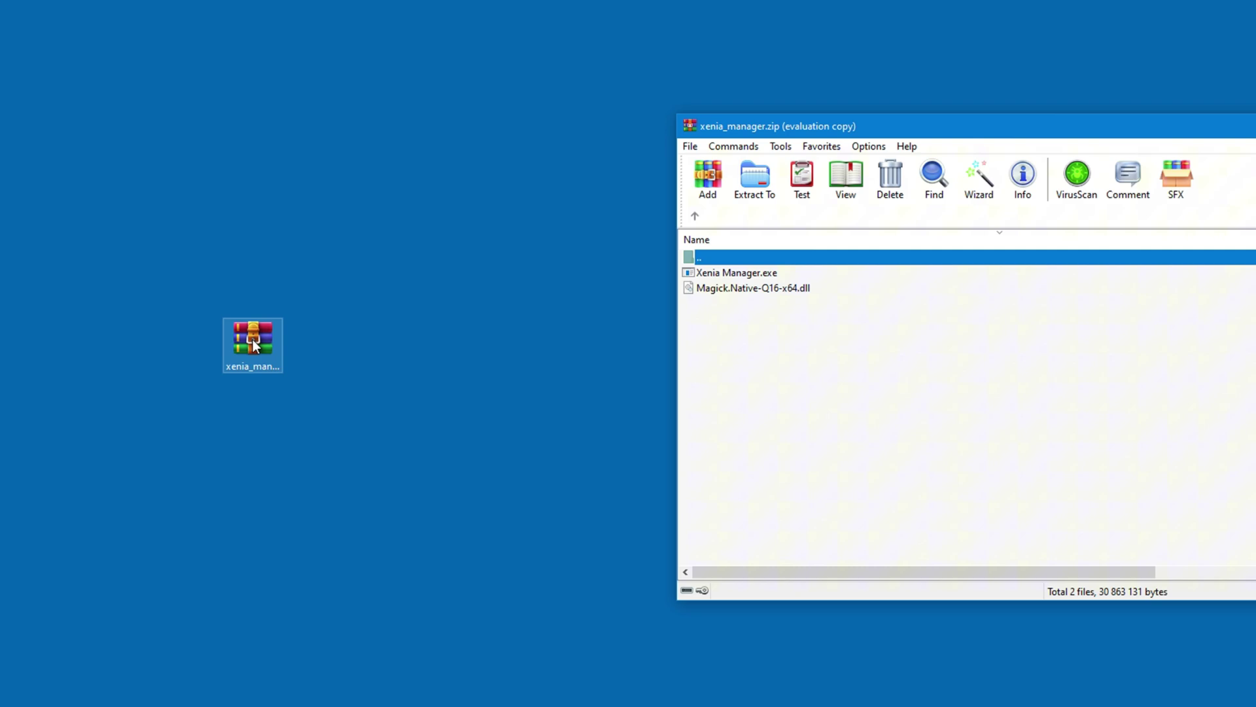
drag(786, 128, 590, 163)
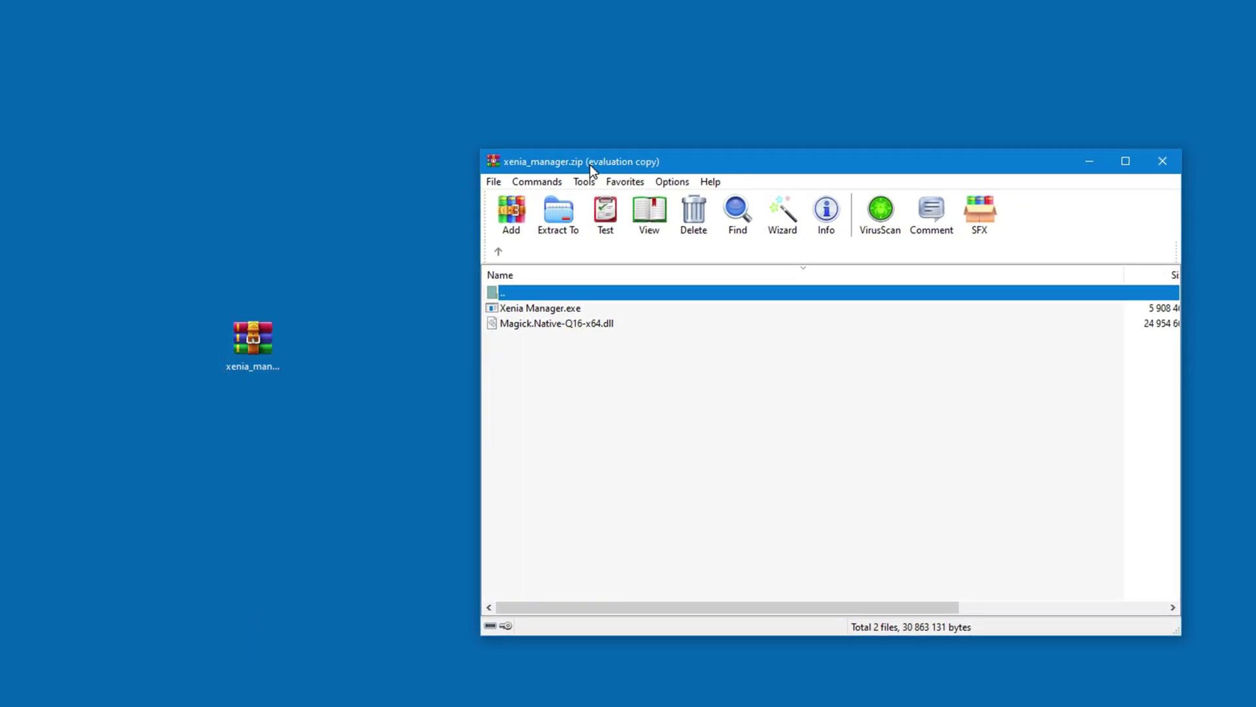
right_click(350, 335)
mouse_move(410, 489)
click(562, 489)
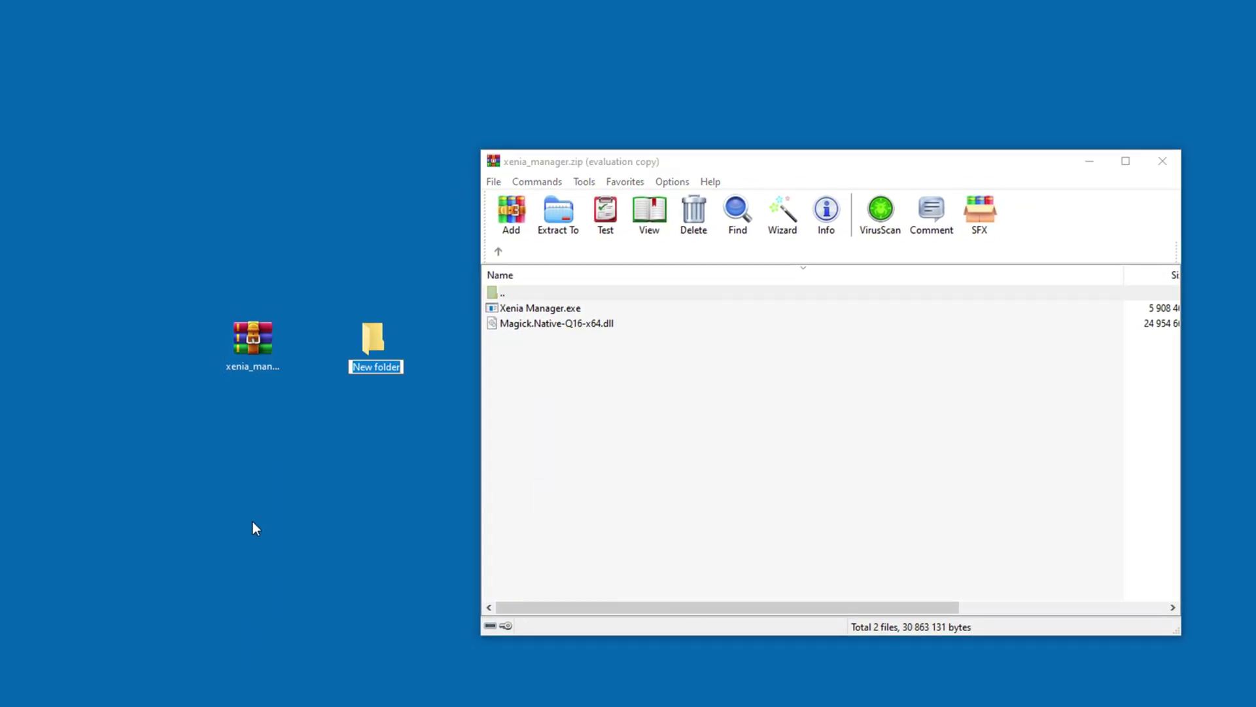
text(Xenia Manager)
key(Return)
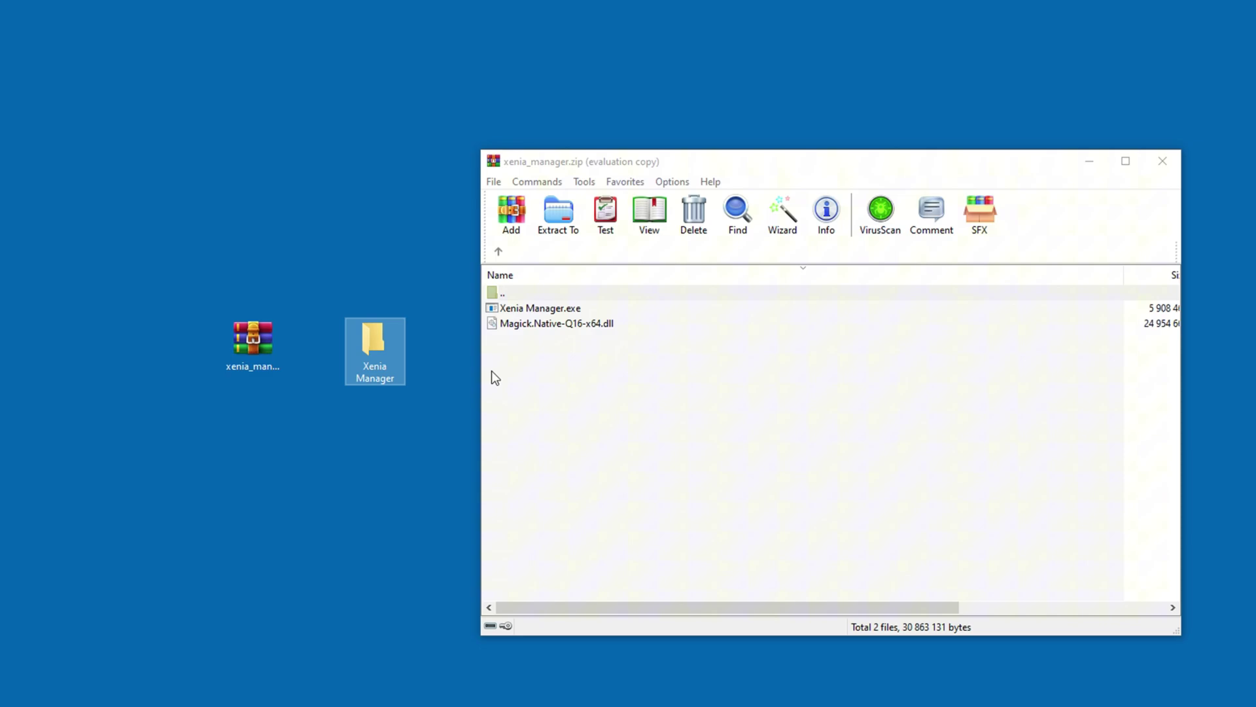
Extract Xenia Manager.exe and Magick.Native-Q16-x64.dll from the archive into the Xenia Manager folder and launch Xenia Manager from there.
drag(608, 397, 516, 313)
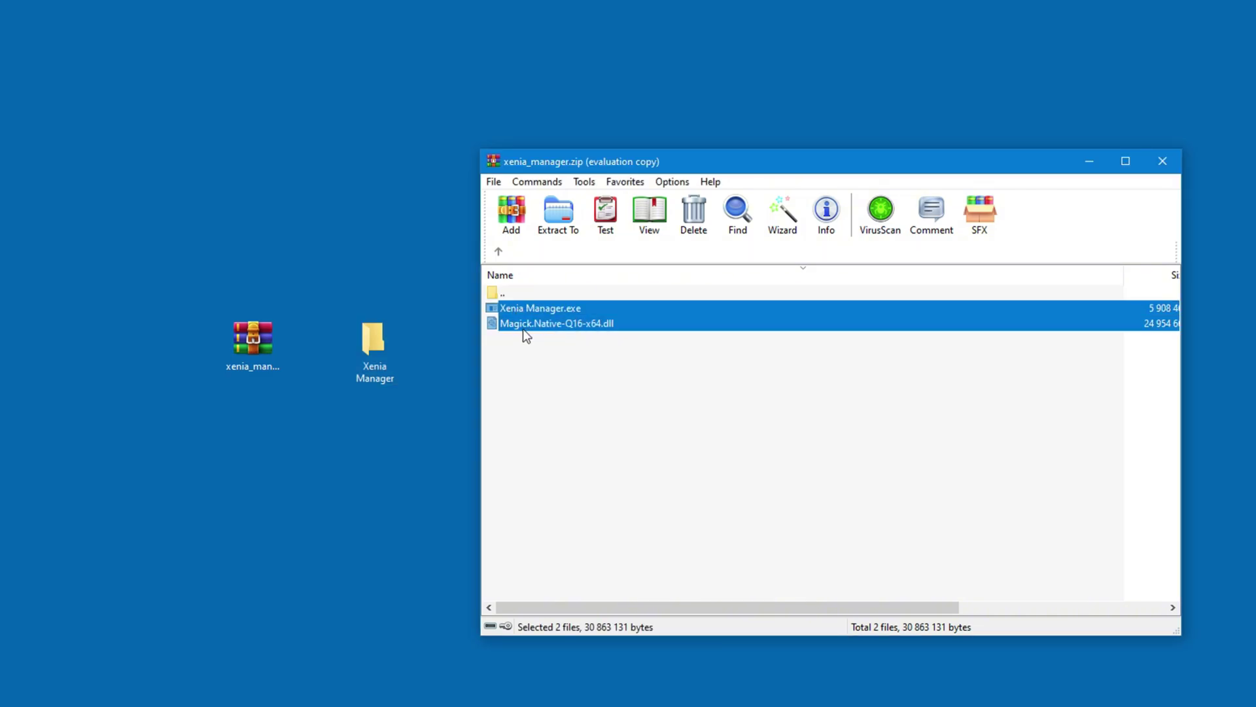
drag(374, 342, 374, 342)
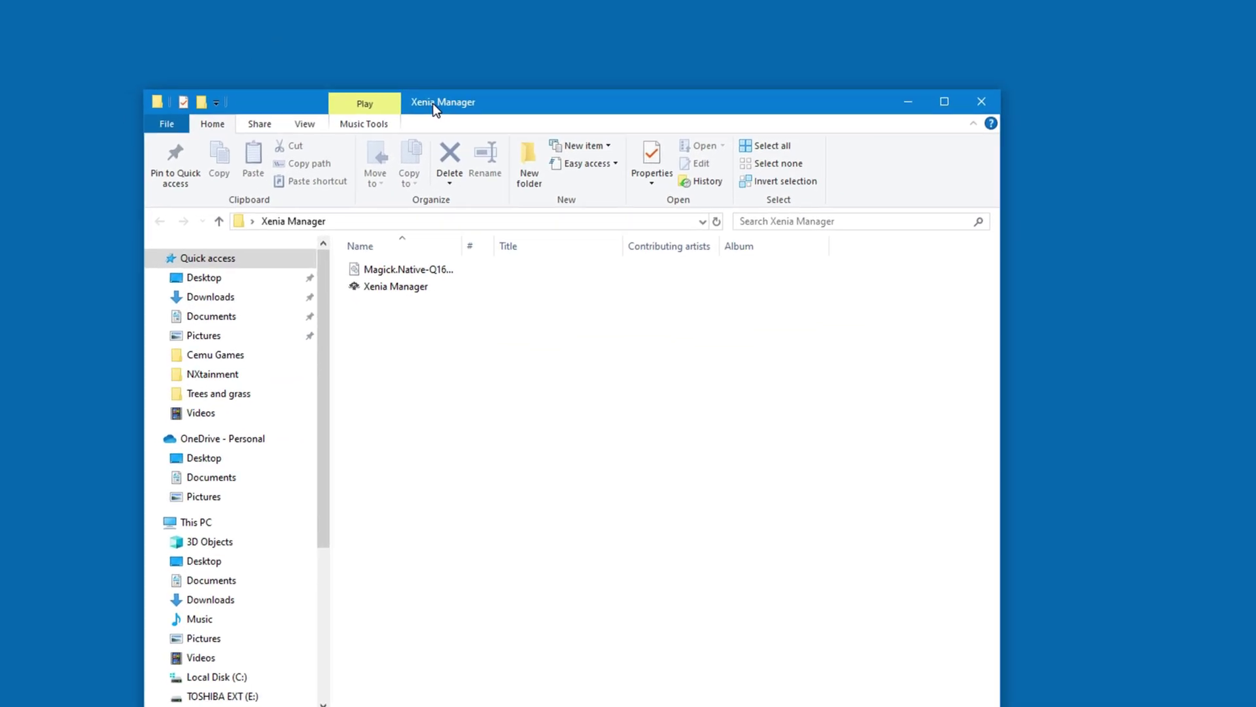
double_click(399, 286)
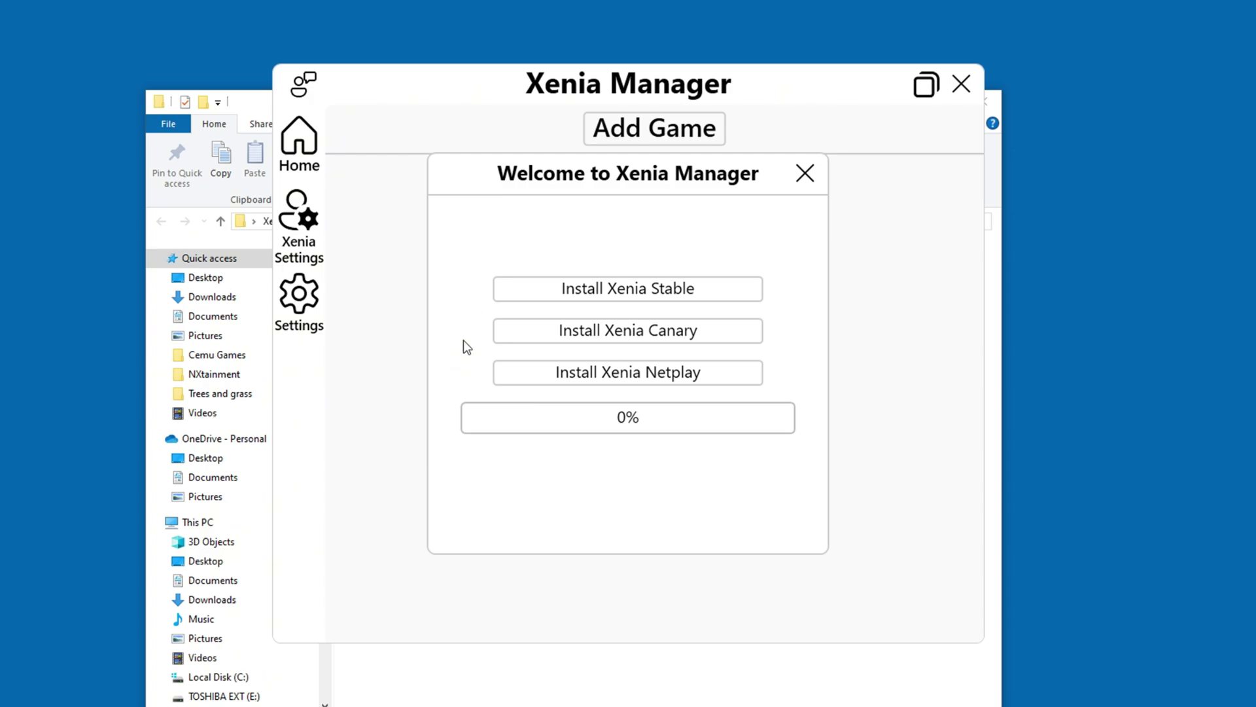
Install the Stable, Canary and Netplay versions of Xenia and close the installer.
click(575, 295)
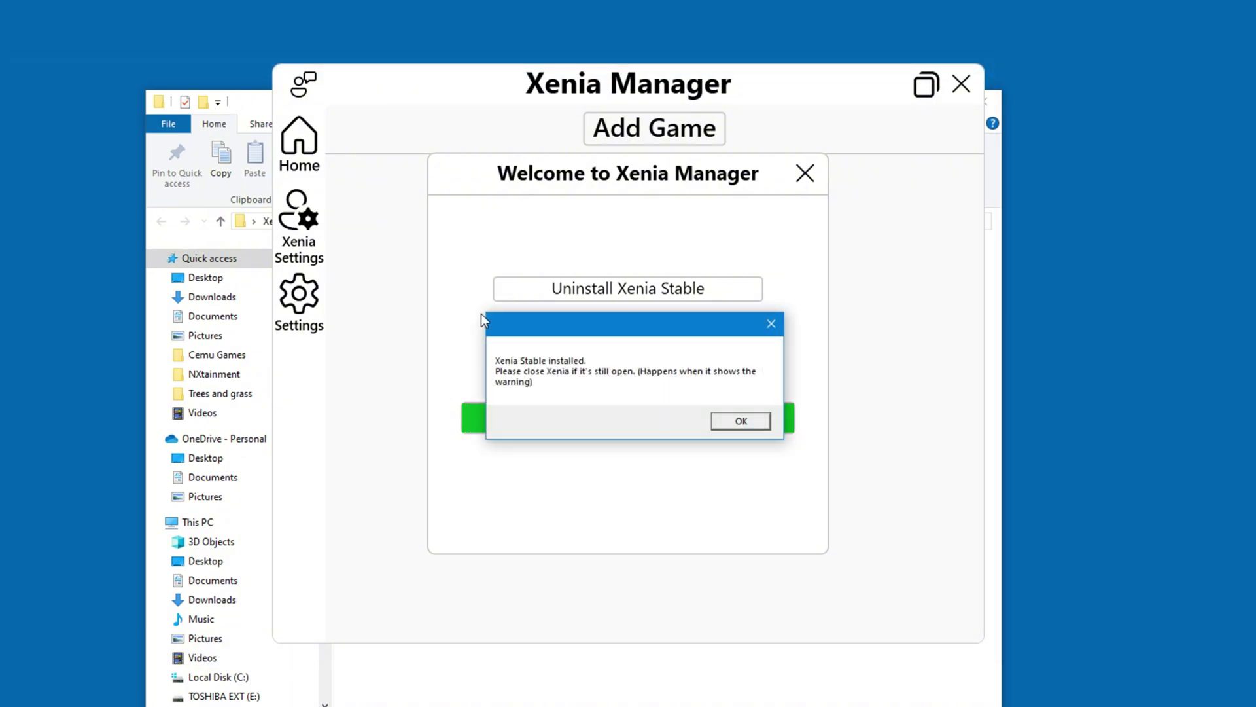
click(745, 413)
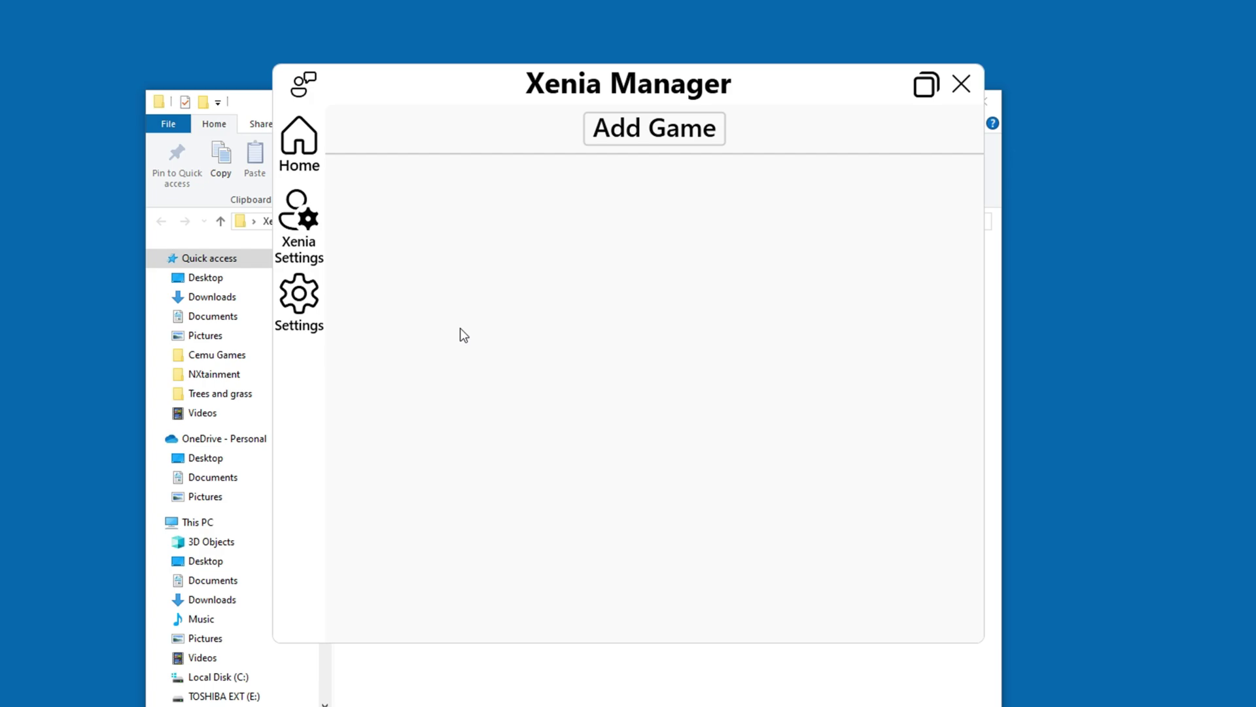
click(299, 302)
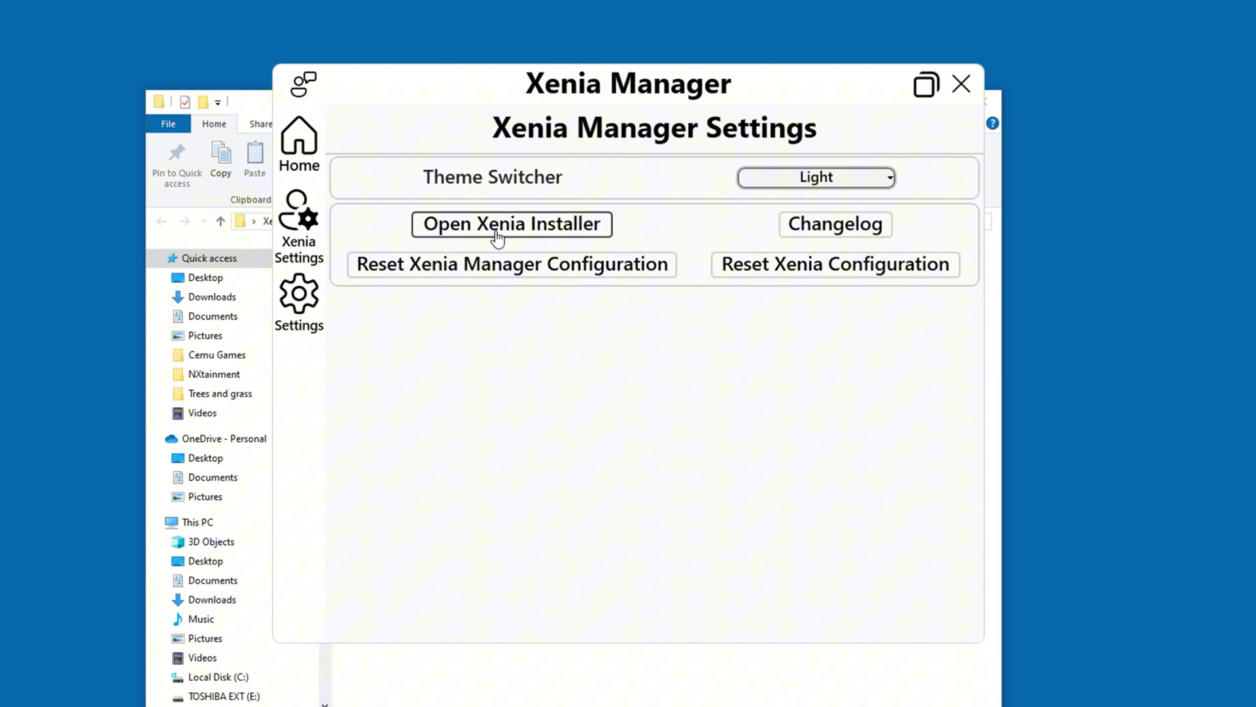
click(498, 239)
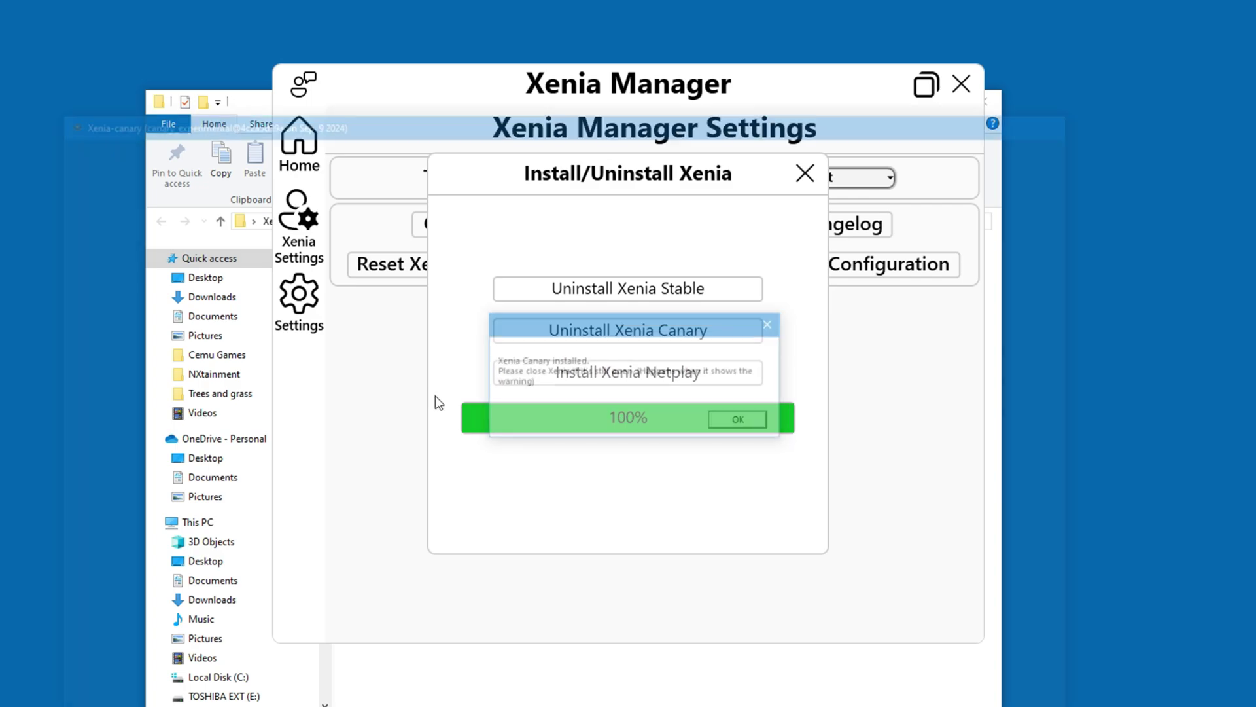
click(715, 418)
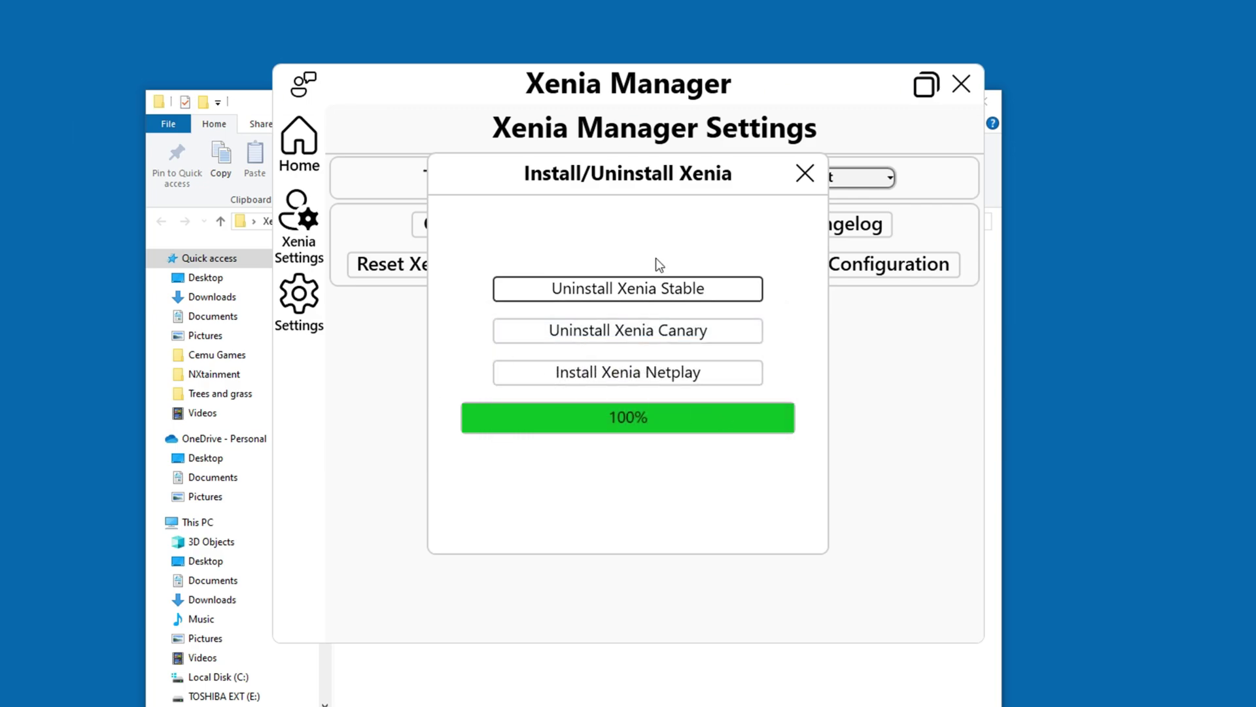
click(579, 379)
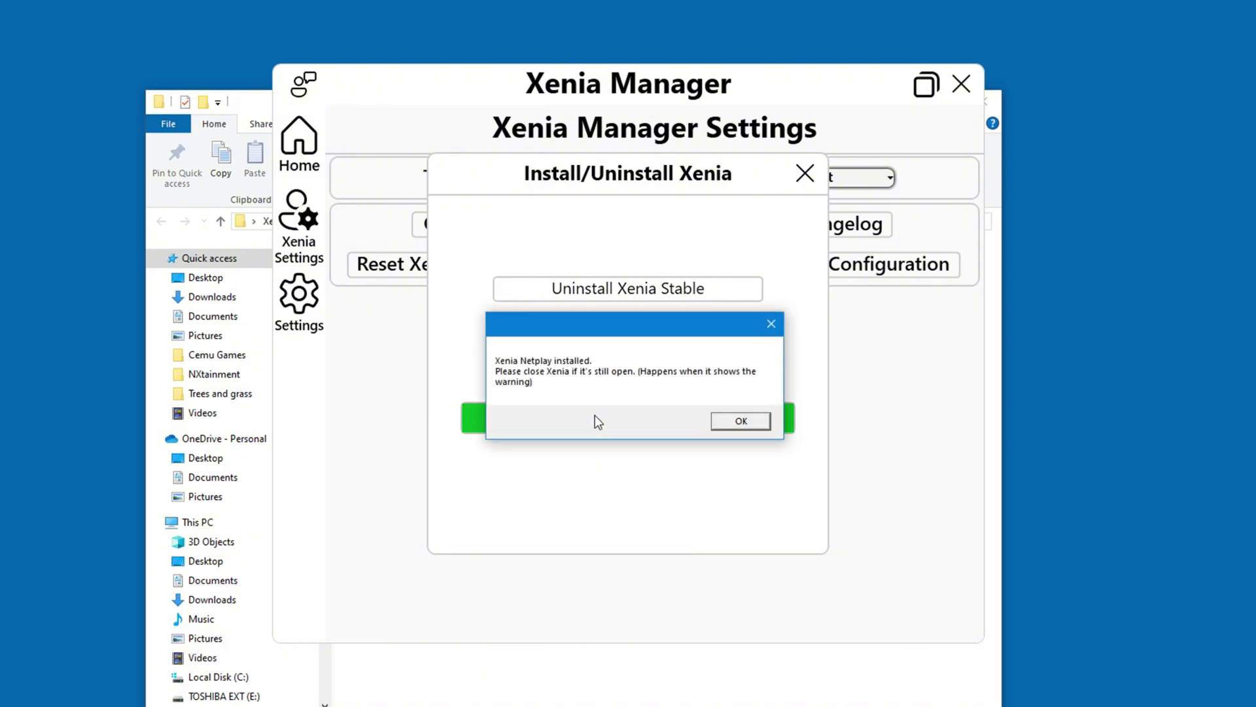
click(729, 419)
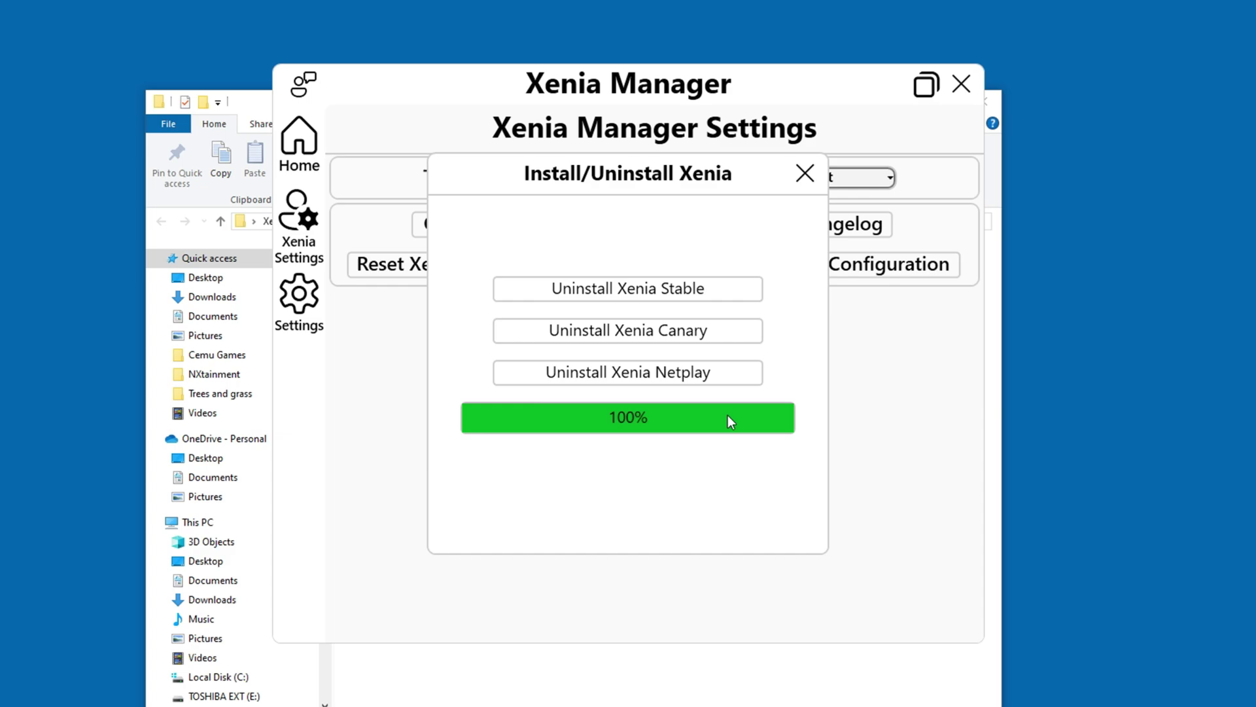
click(804, 174)
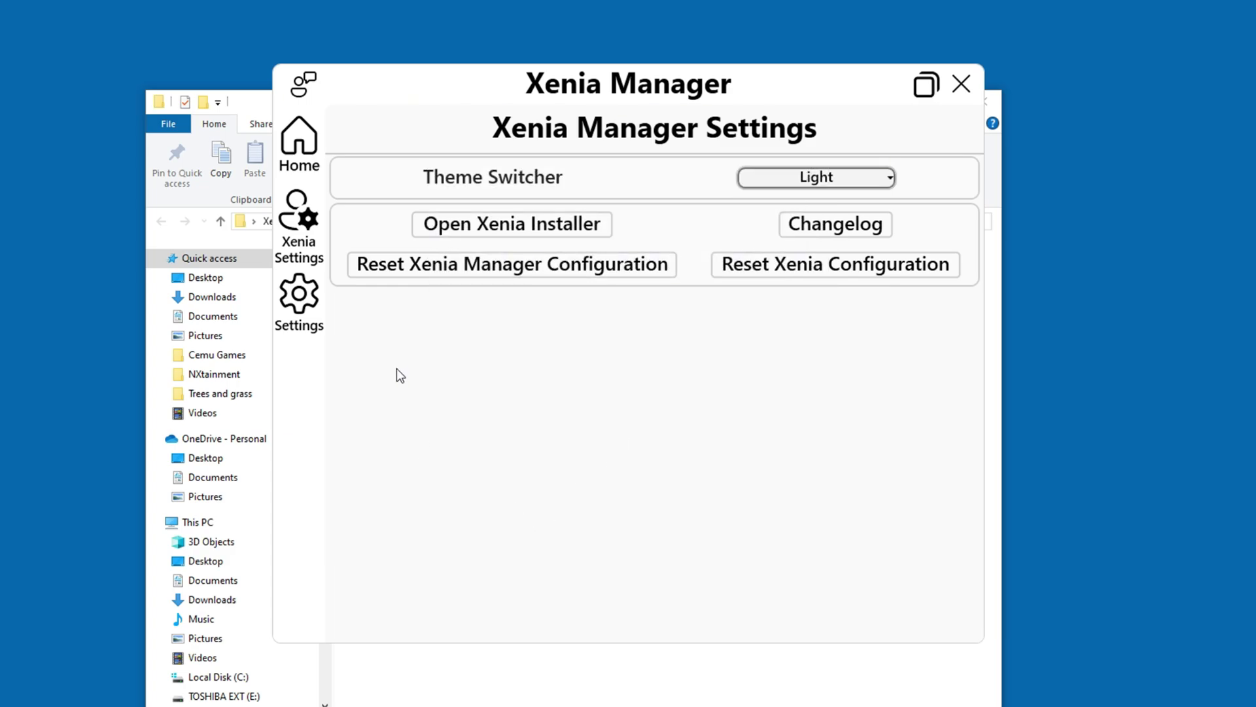
Set the Xenia Manager theme to Dark and return to the home page.
click(775, 182)
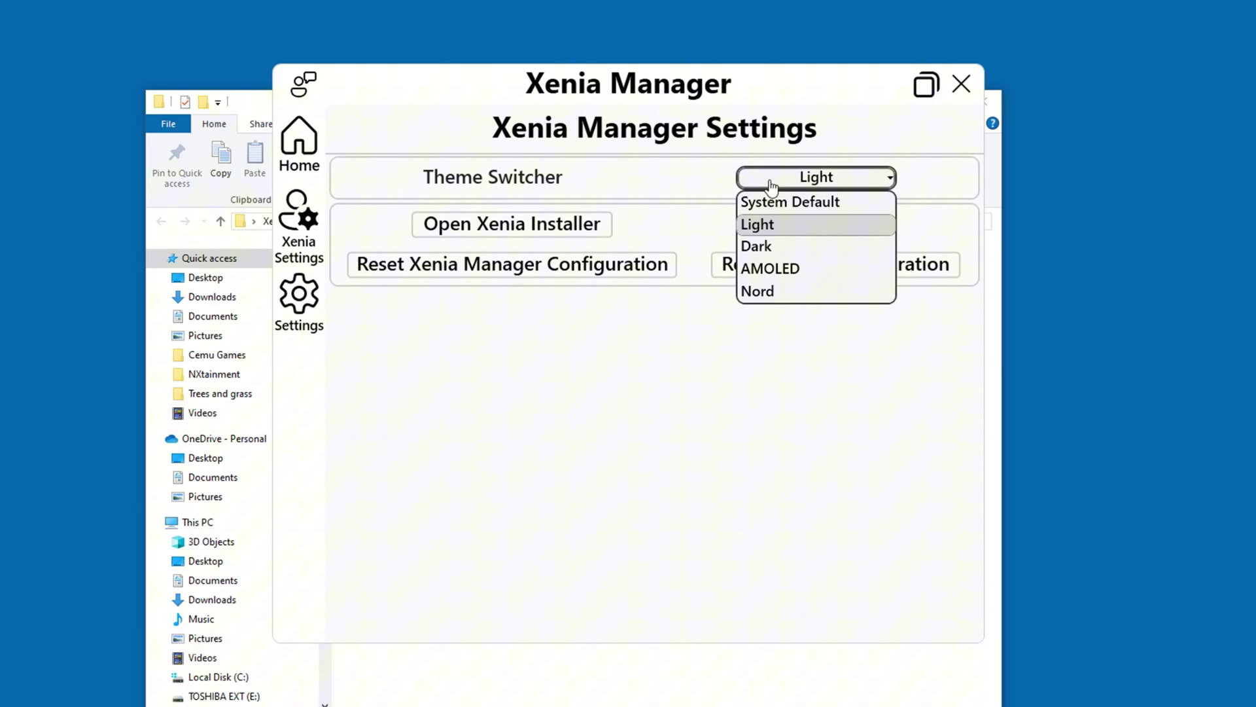
click(769, 246)
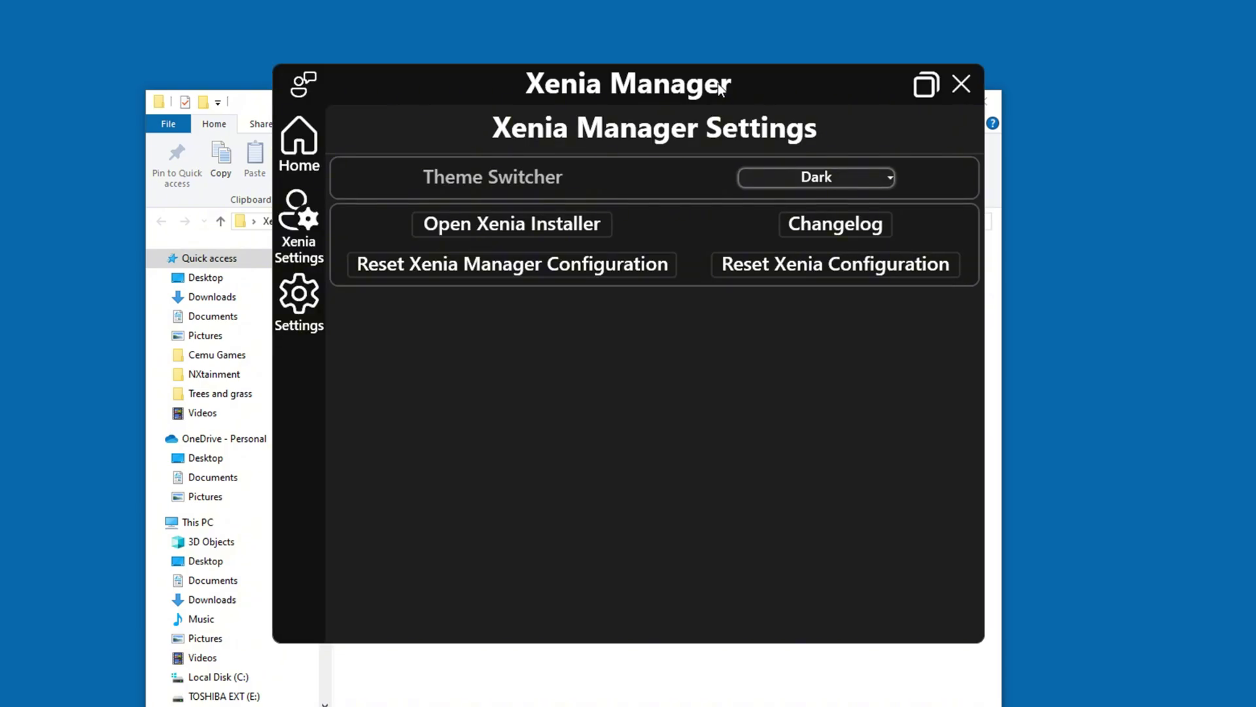
drag(878, 85, 872, 115)
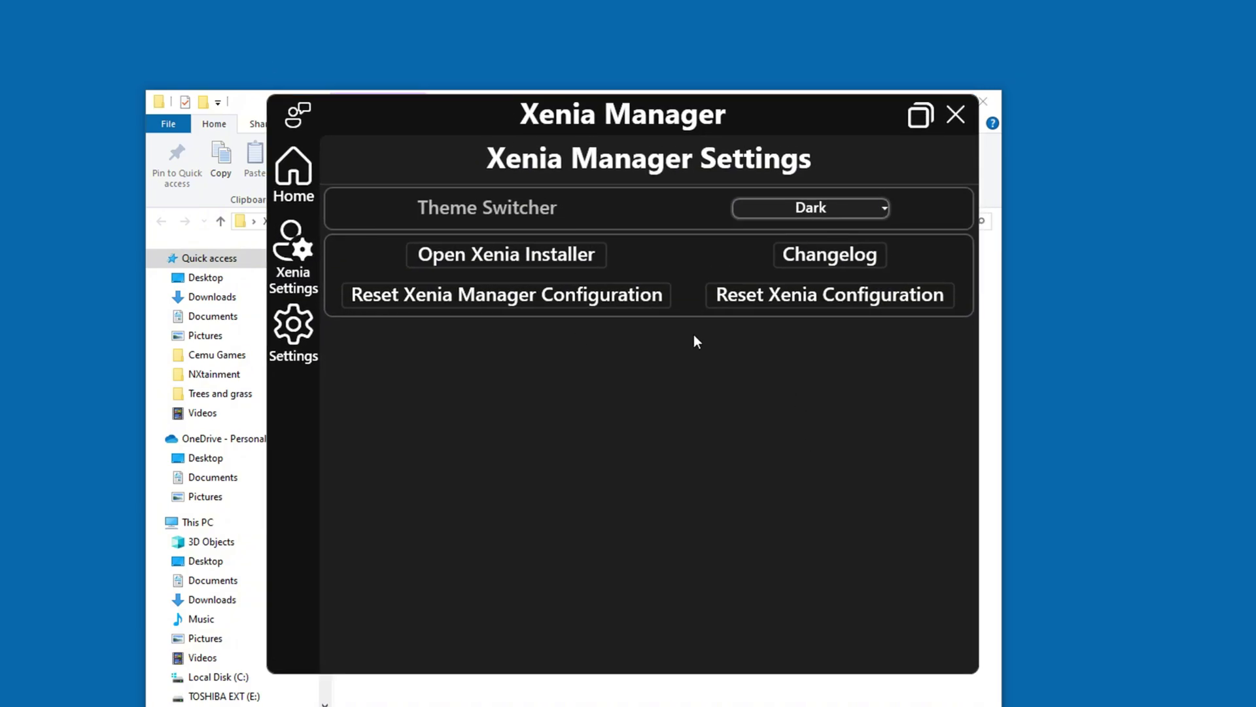
click(281, 180)
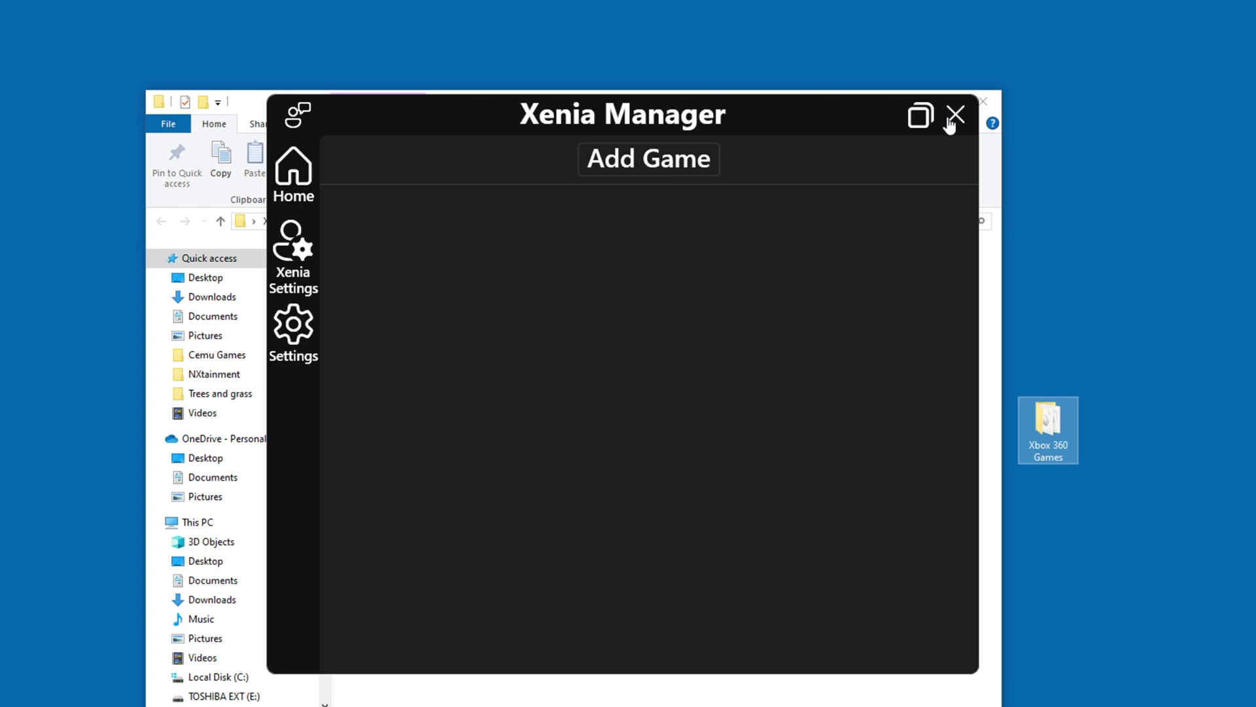
Move the Xbox 360 Games folder from the desktop into the Xenia Manager folder.
drag(574, 118, 574, 77)
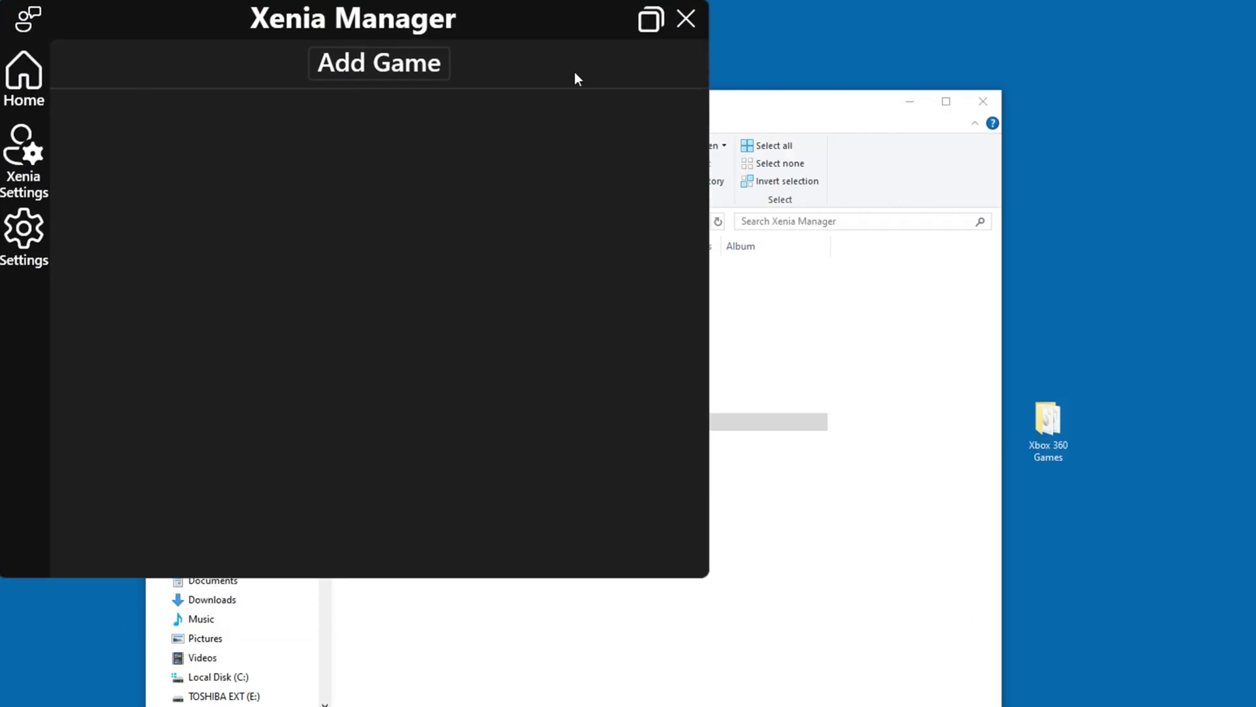
click(811, 101)
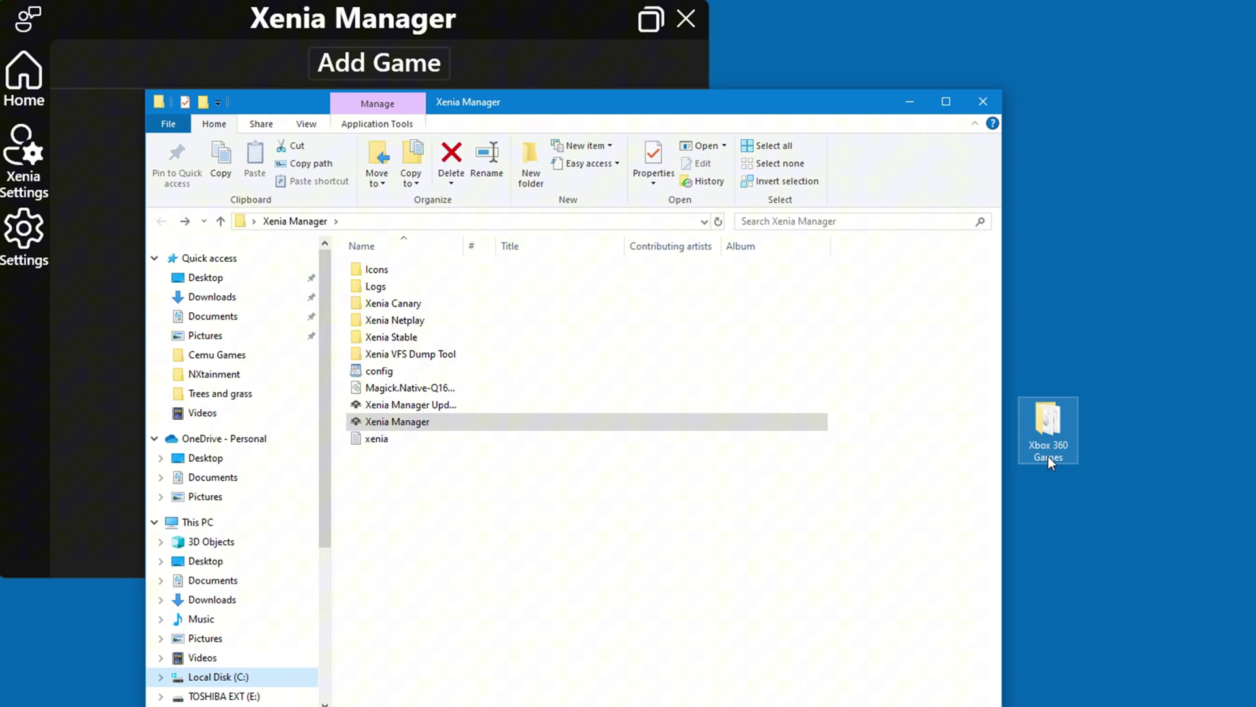
drag(1049, 459, 448, 518)
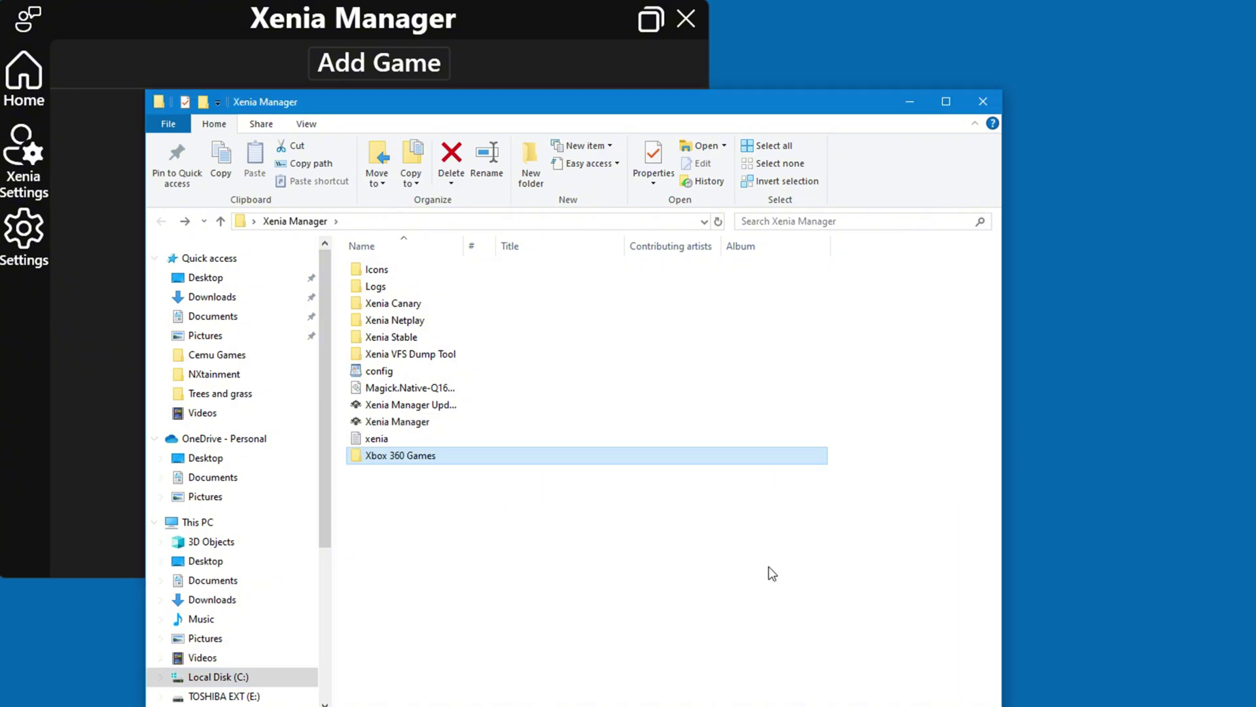
Start adding a game in Xenia Manager and choose default.xex from the Forza 2 (NTSCU) (JTAGRip) folder inside Xbox 360 Games.
drag(301, 27, 619, 148)
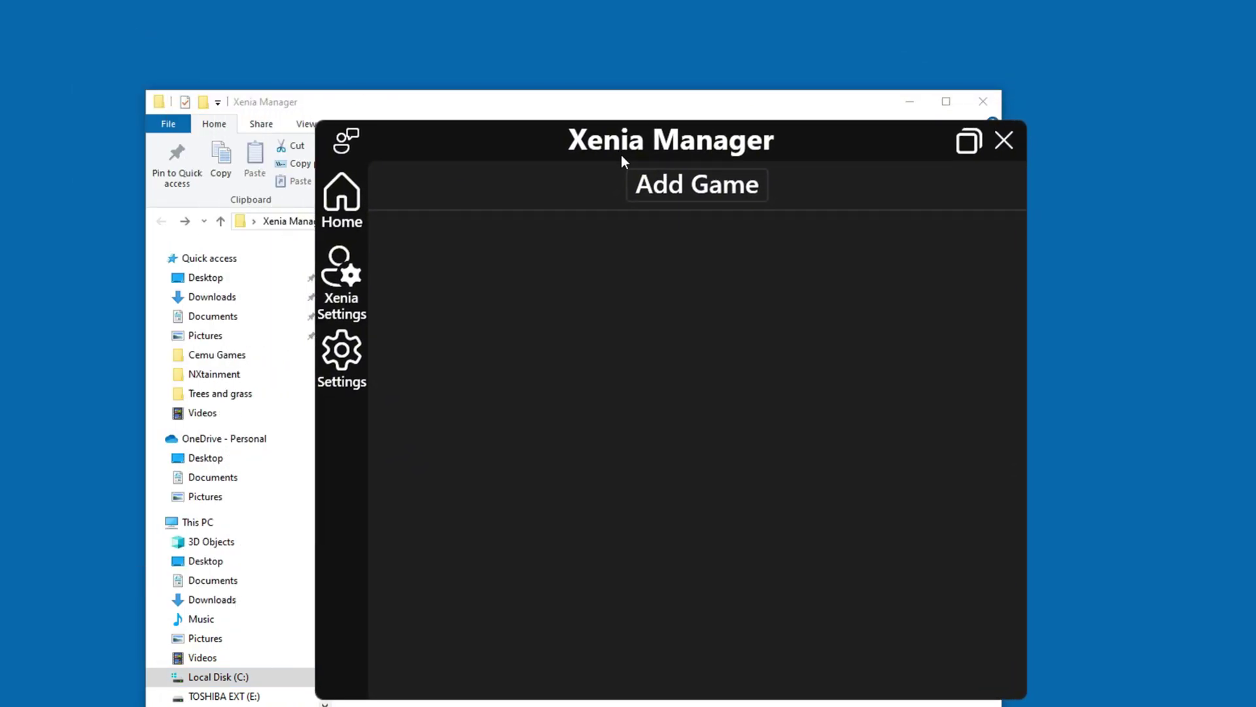
click(681, 191)
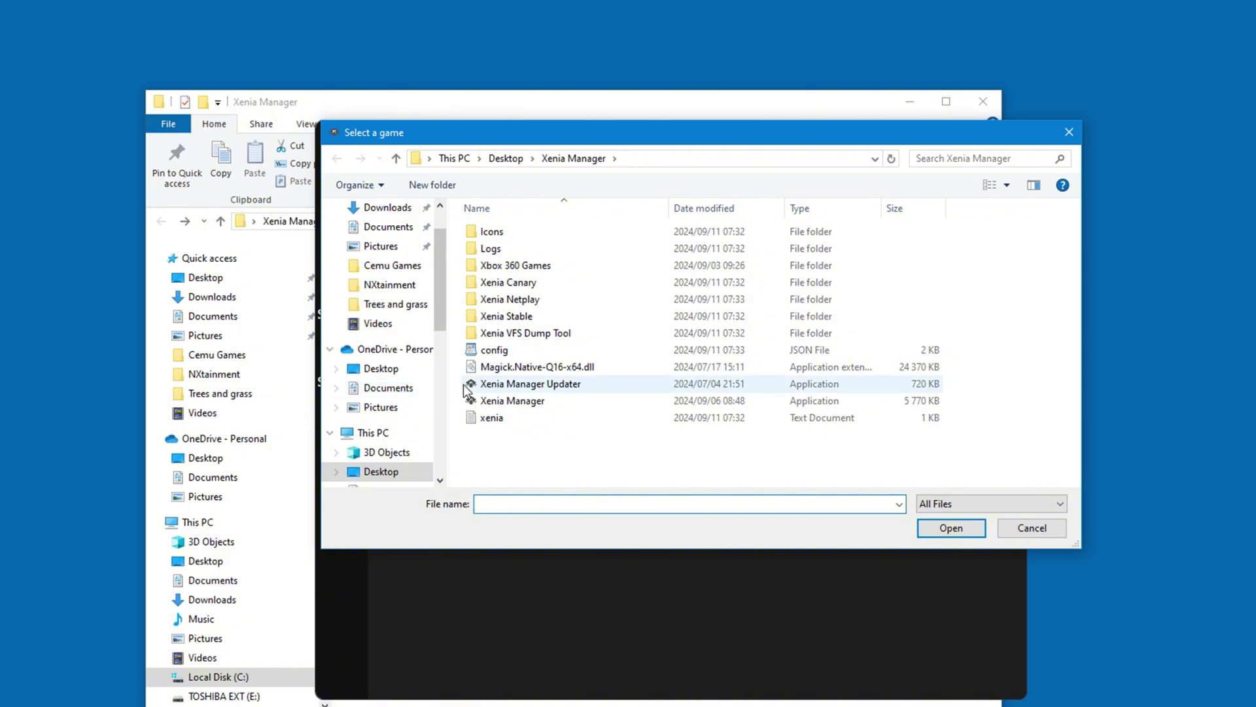
double_click(484, 267)
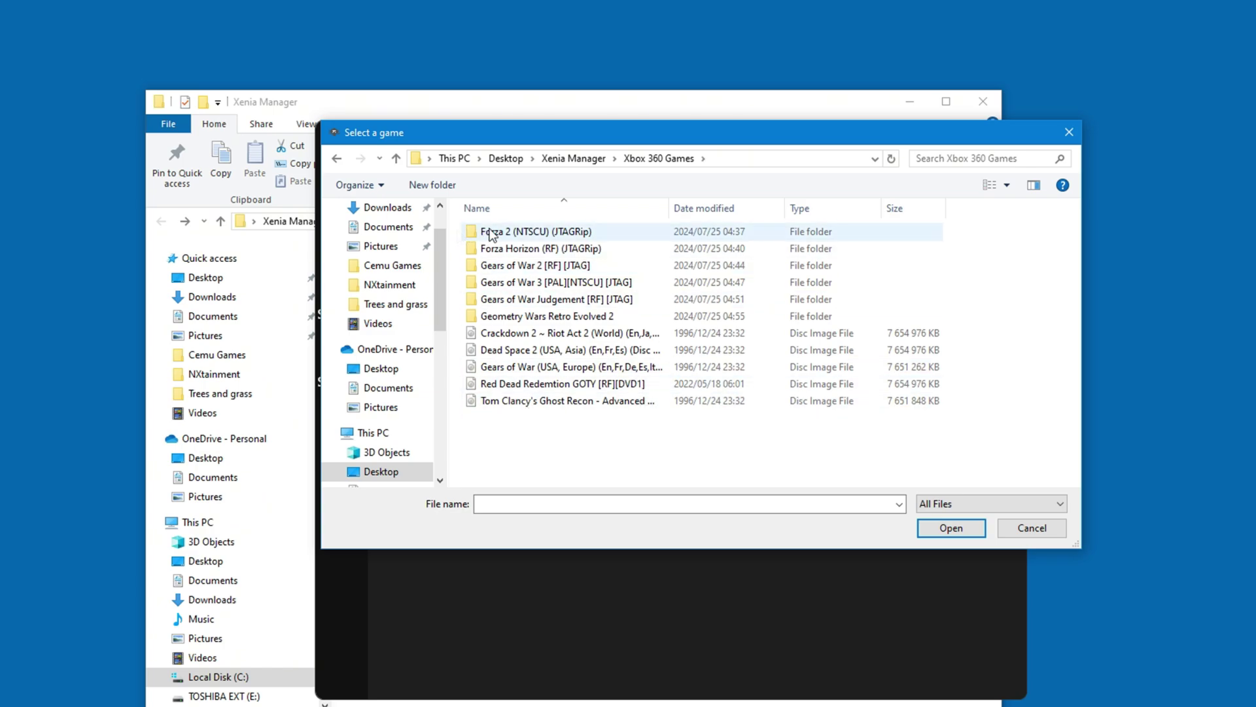
double_click(501, 234)
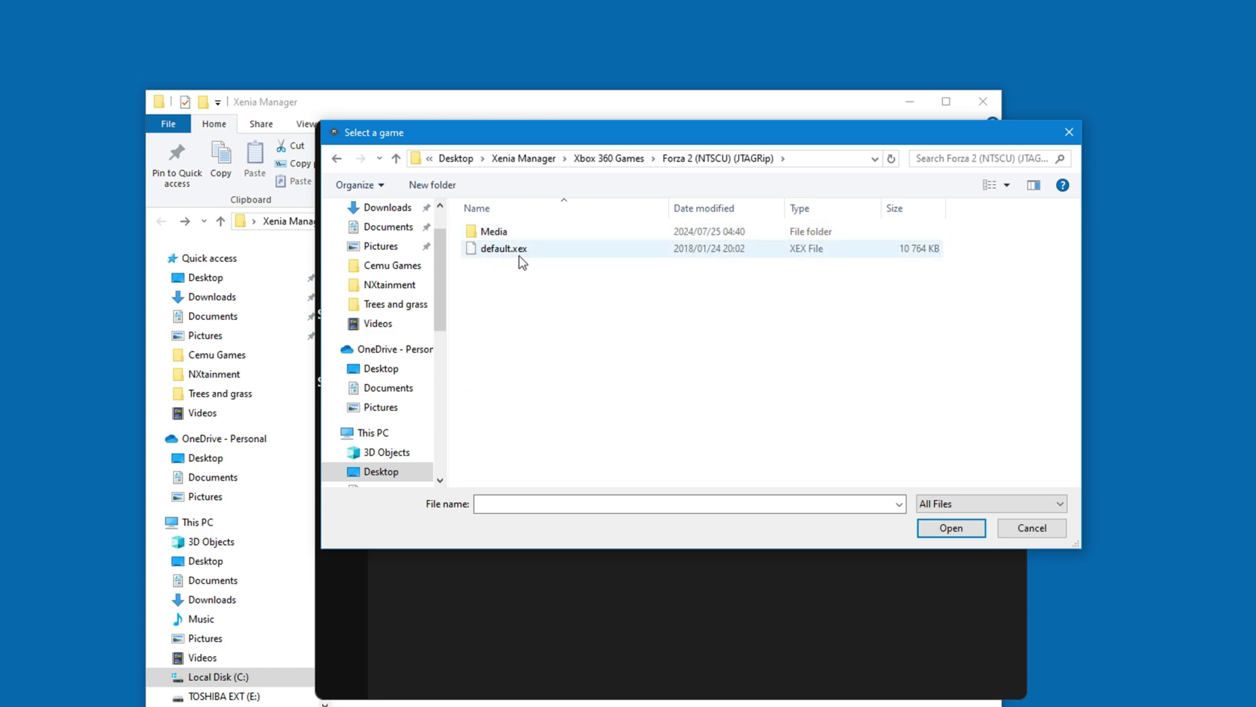
click(336, 160)
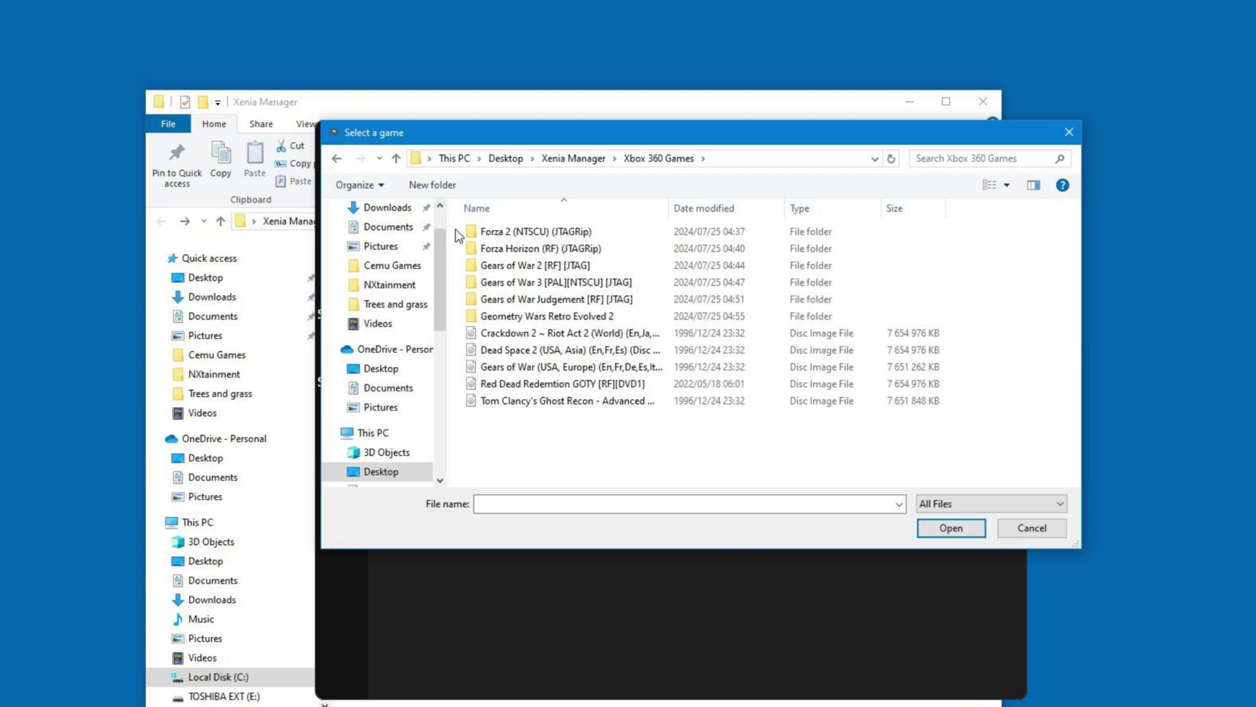
click(477, 234)
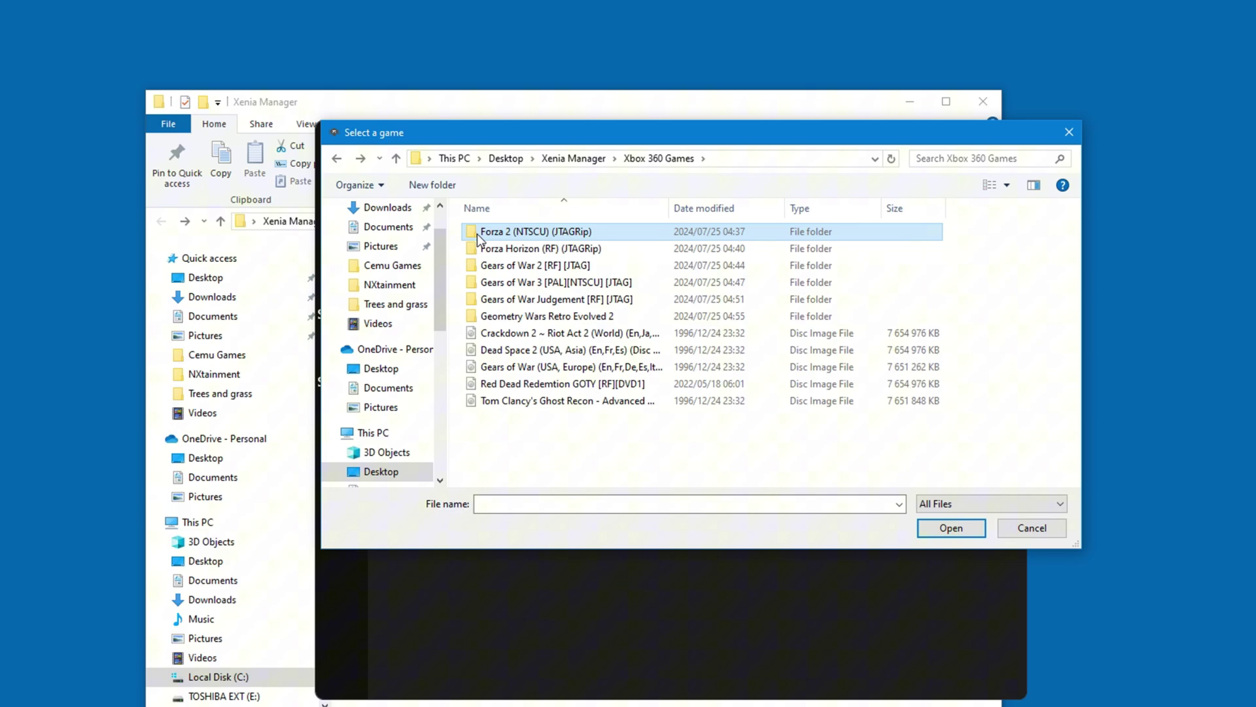
double_click(477, 233)
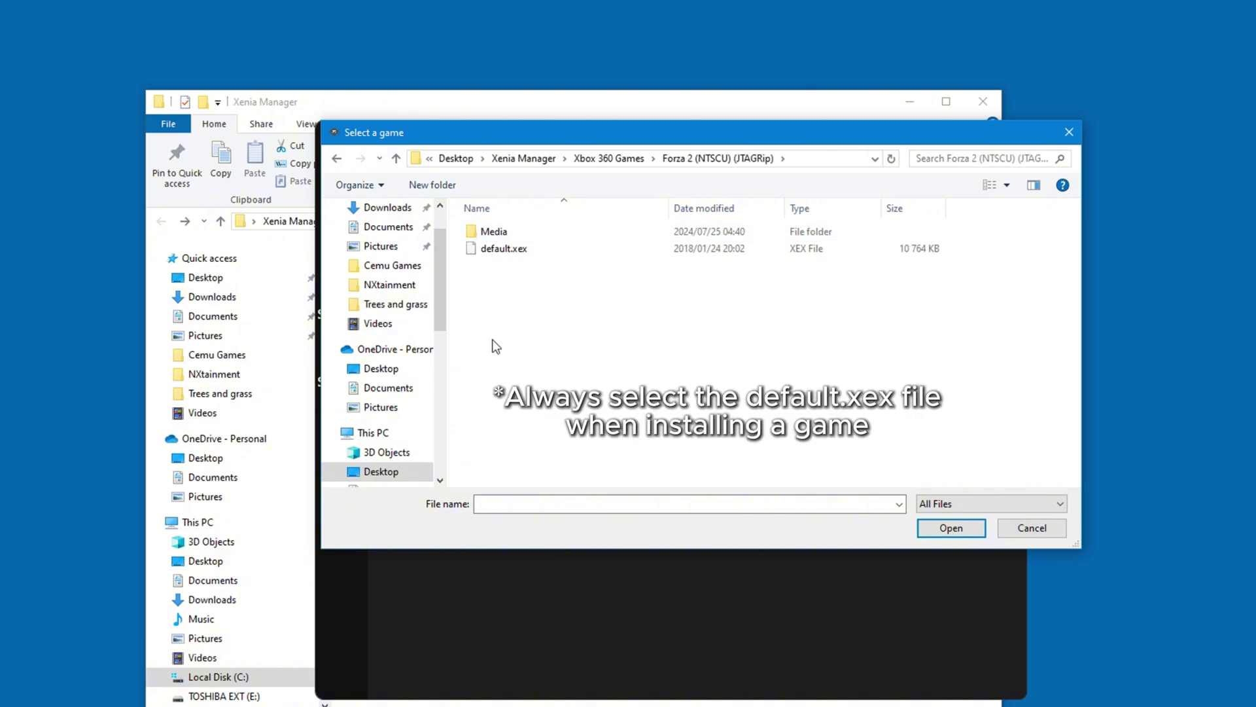
double_click(492, 250)
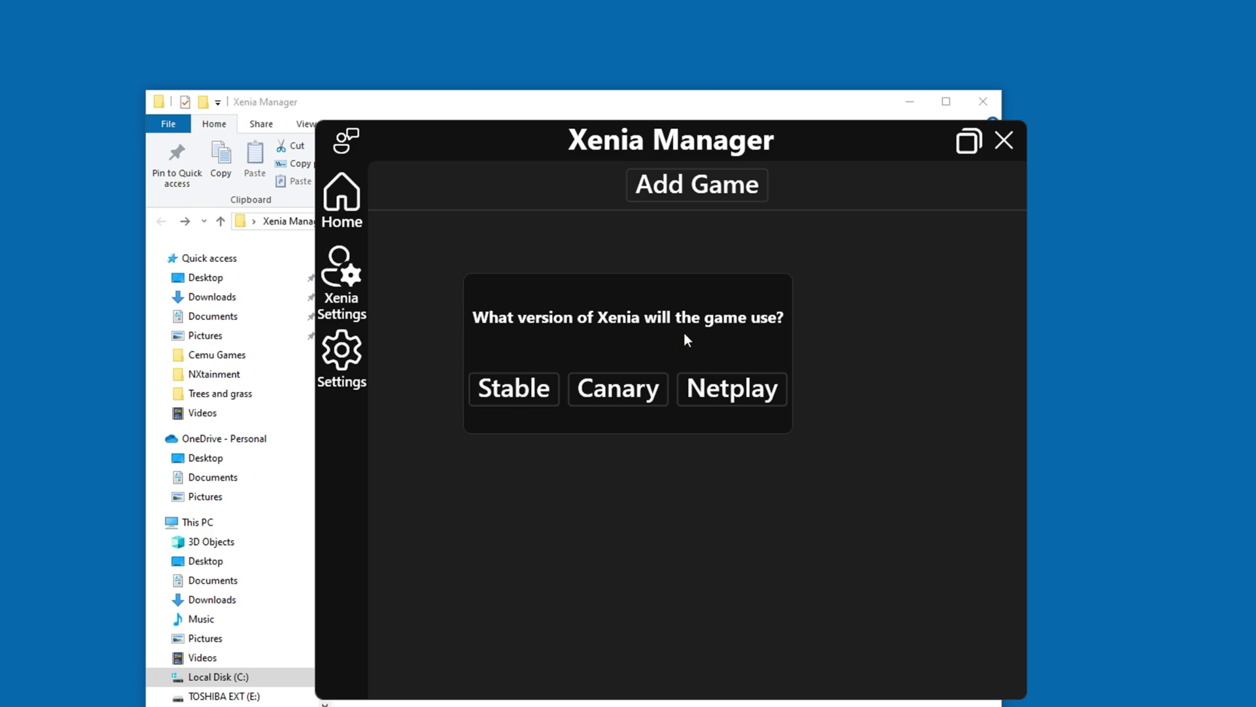
Assign the Canary version of Xenia to the game and identify it as Forza Motorsport 2 from the Xbox Marketplace list.
click(616, 394)
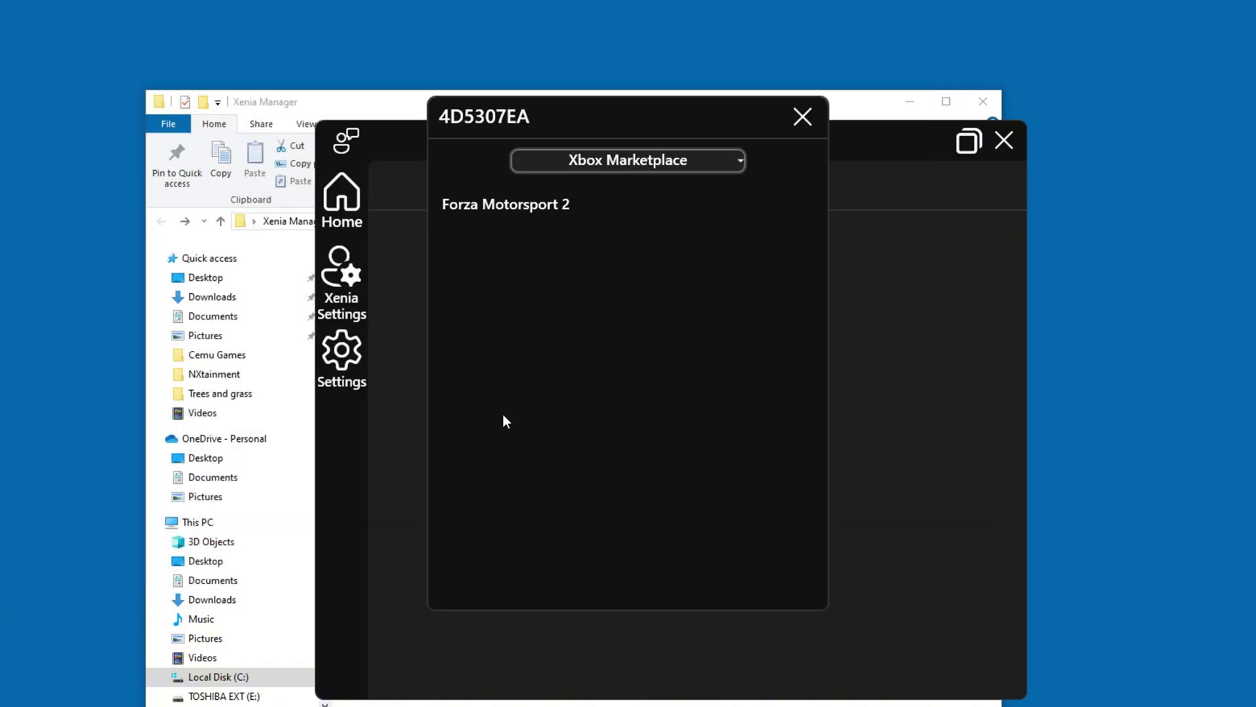
click(530, 208)
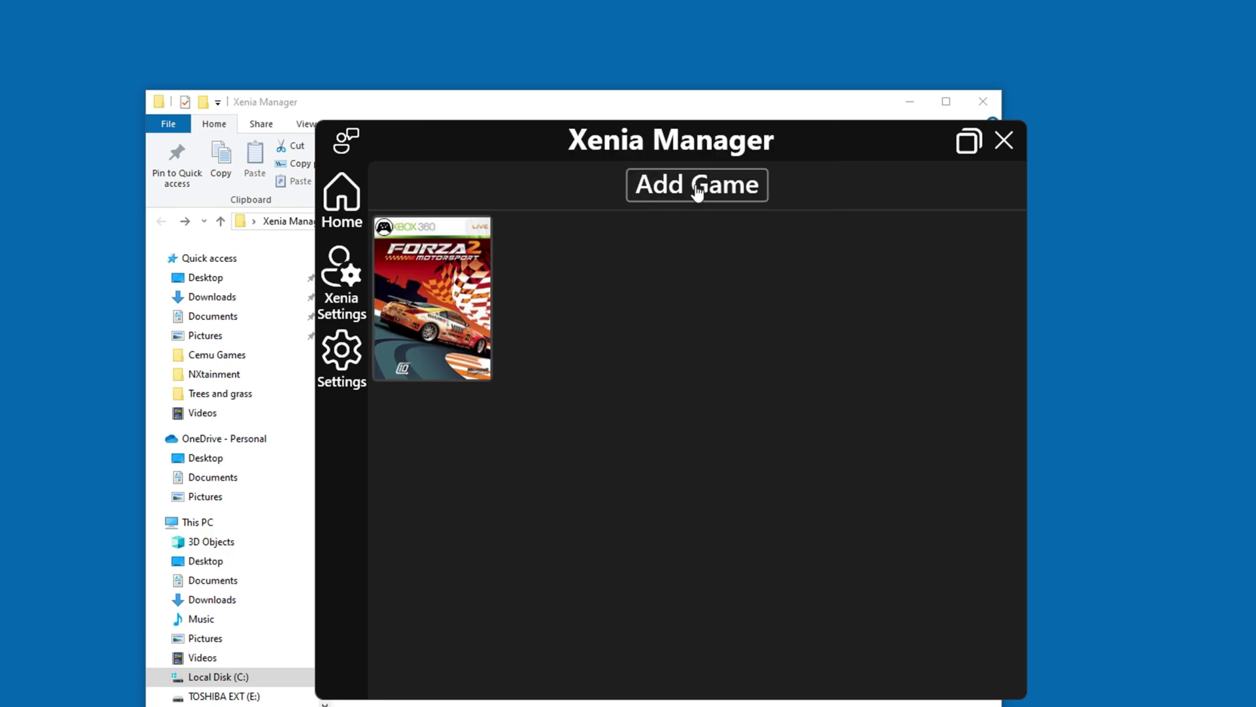
Add another game from the Xbox 360 Games folder and assign it the Canary version of Xenia.
click(697, 190)
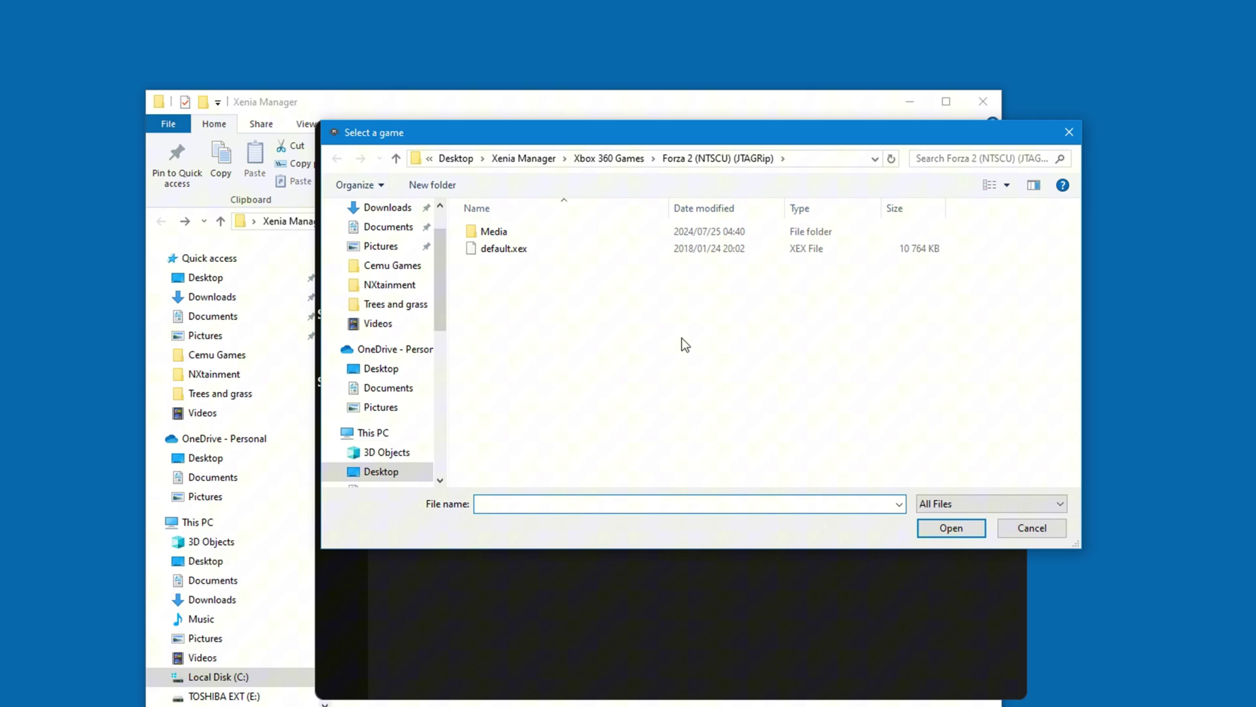
click(624, 159)
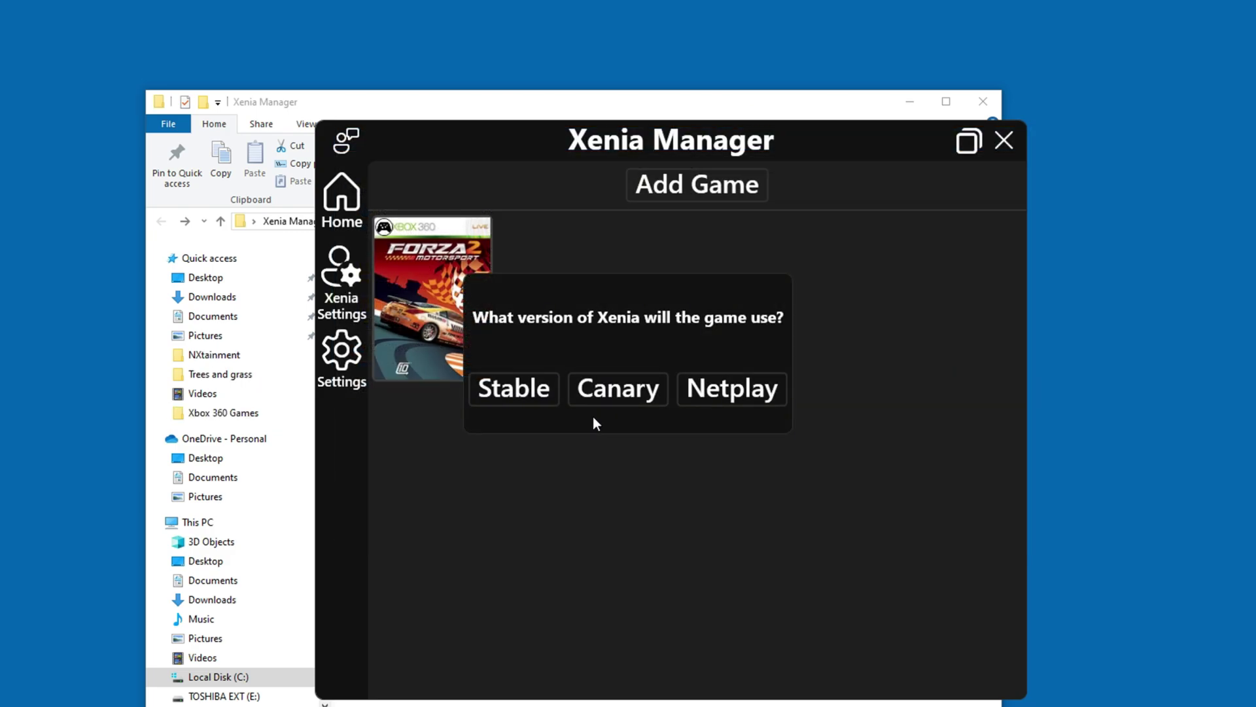
click(607, 403)
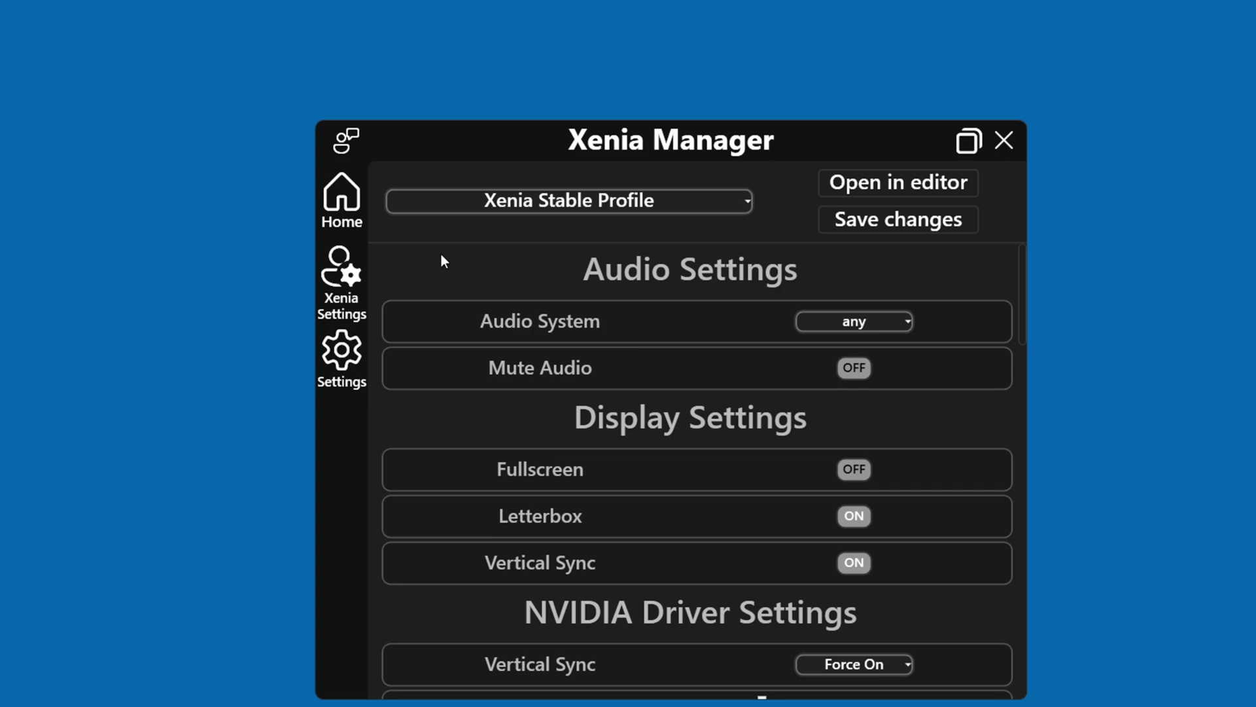
Choose the Red Dead Redemption profile in the Xenia settings and set its internal display resolution to 1920x1080.
click(578, 203)
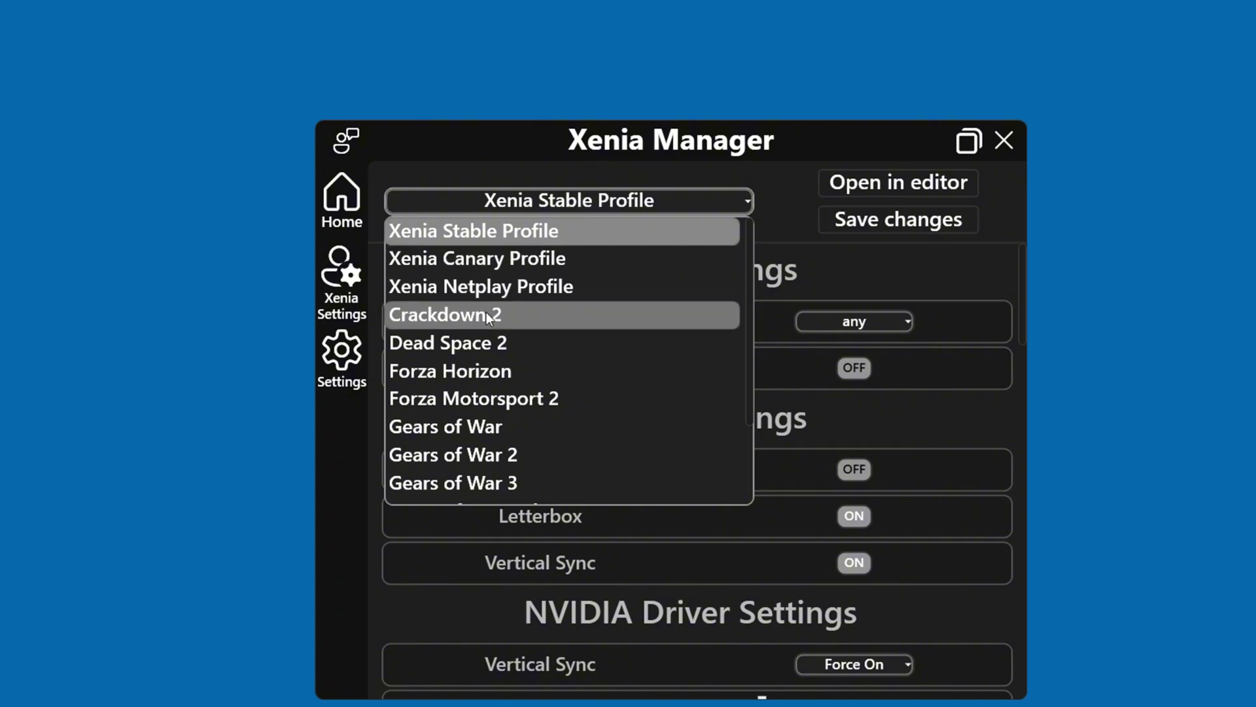
scroll(492, 321, down, 2)
key(Escape)
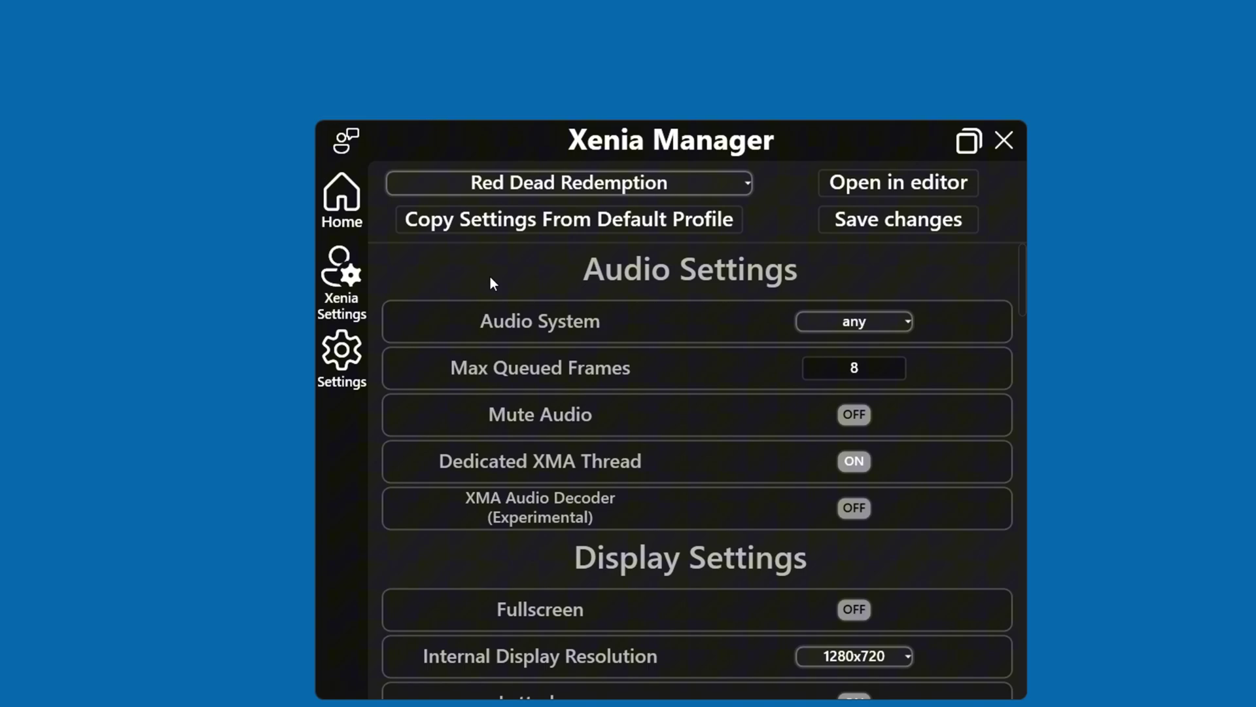
scroll(492, 283, down, 5)
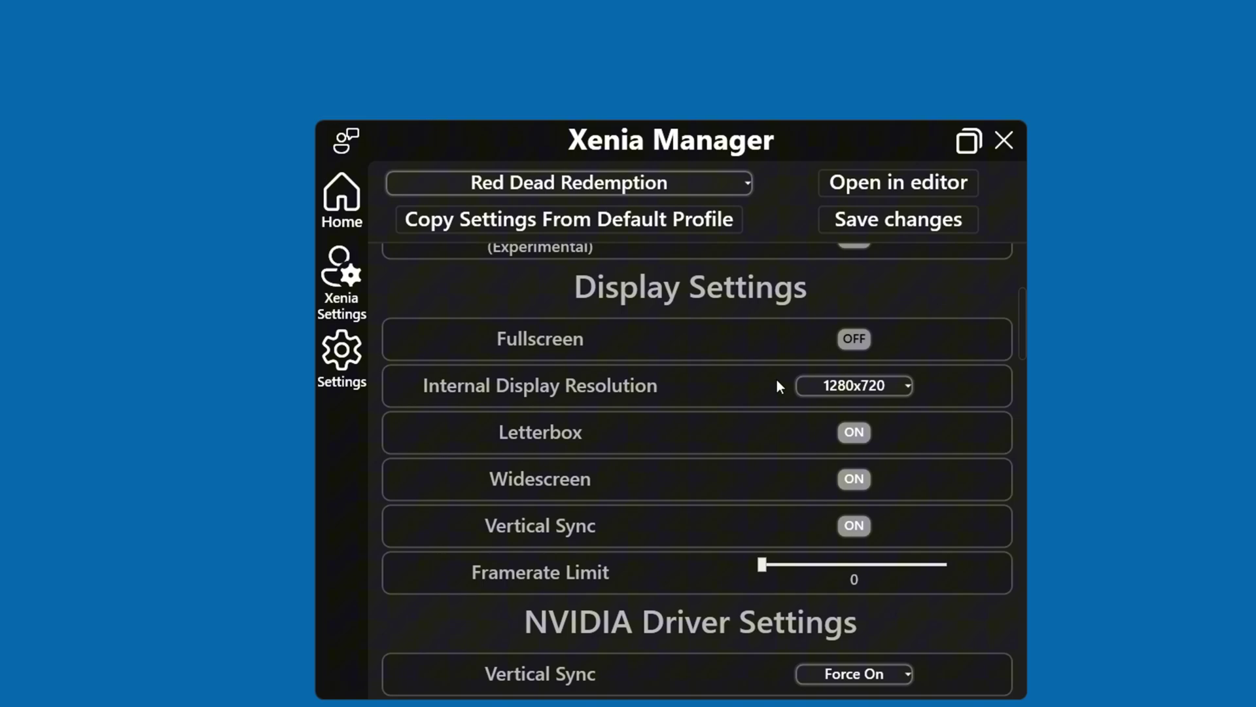
click(814, 391)
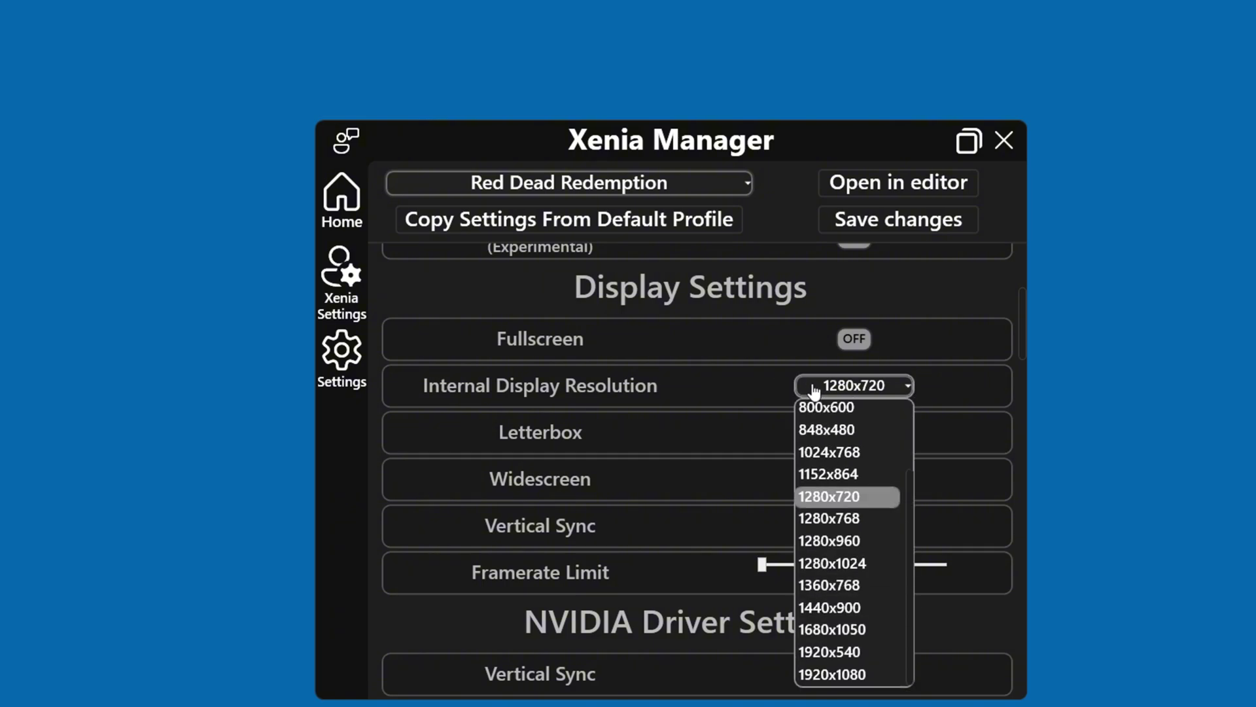
click(835, 673)
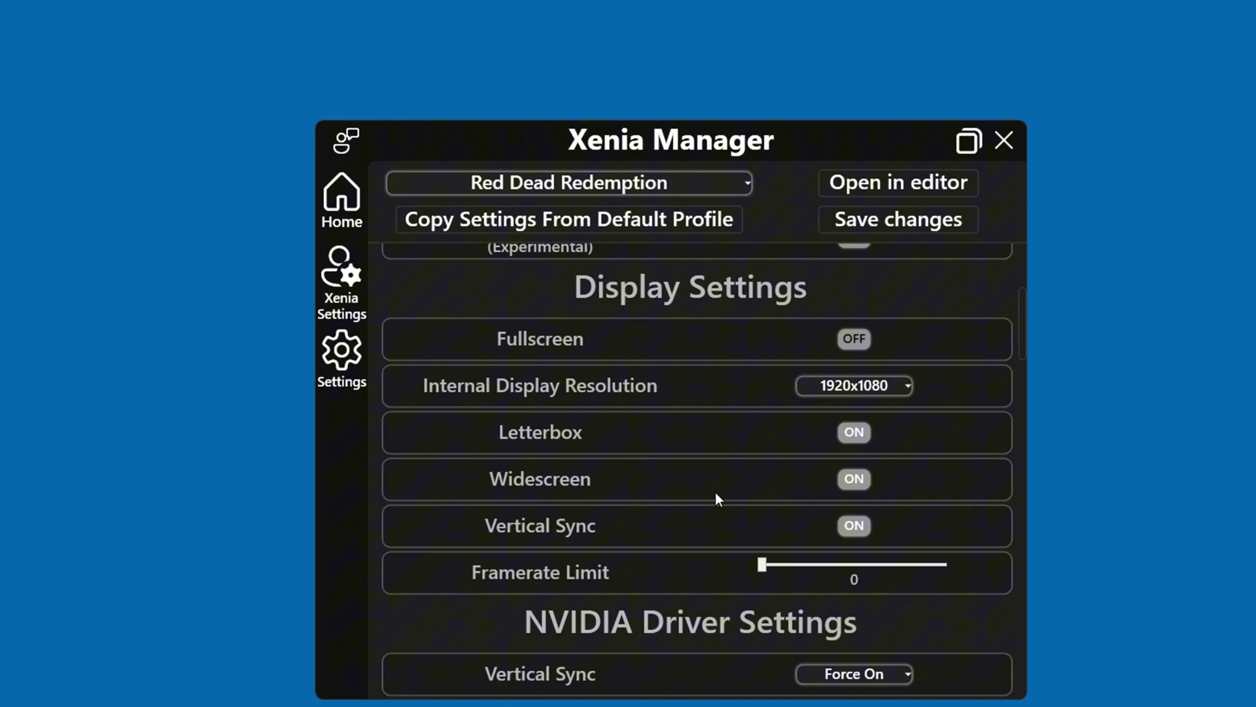
Set the Graphics API of the Red Dead Redemption profile to D3D12.
scroll(736, 509, down, 5)
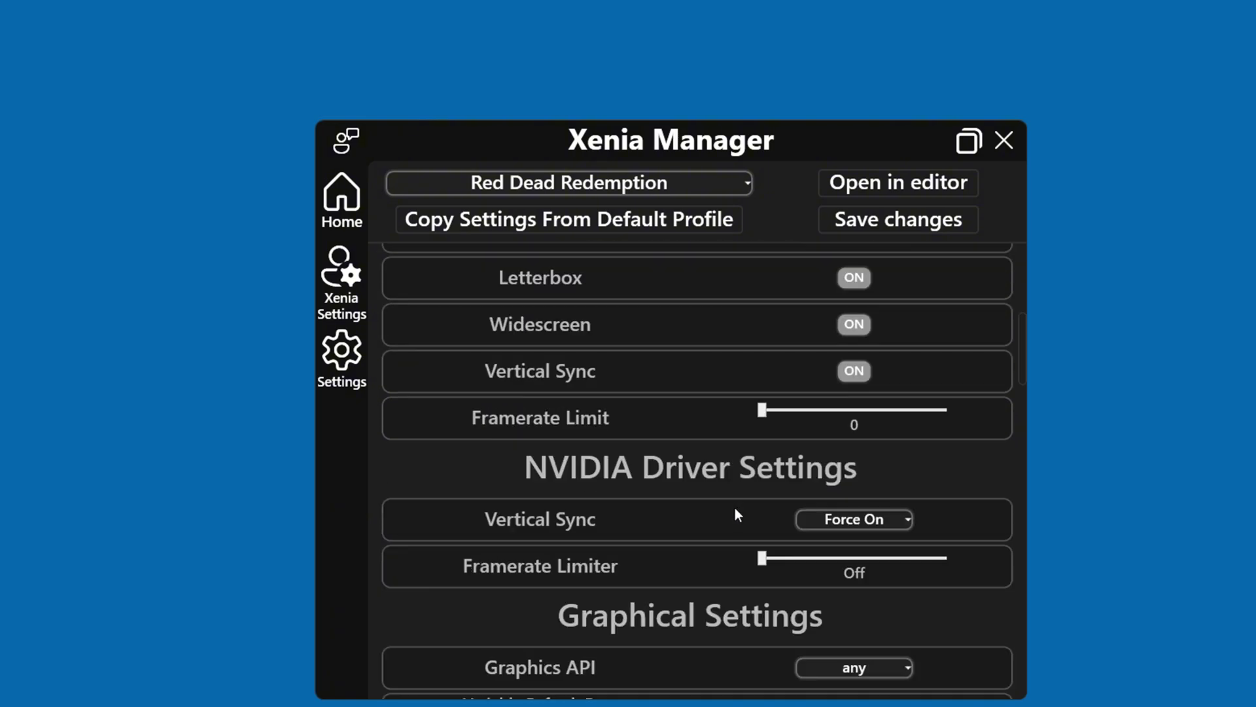
scroll(736, 509, down, 4)
scroll(736, 513, down, 4)
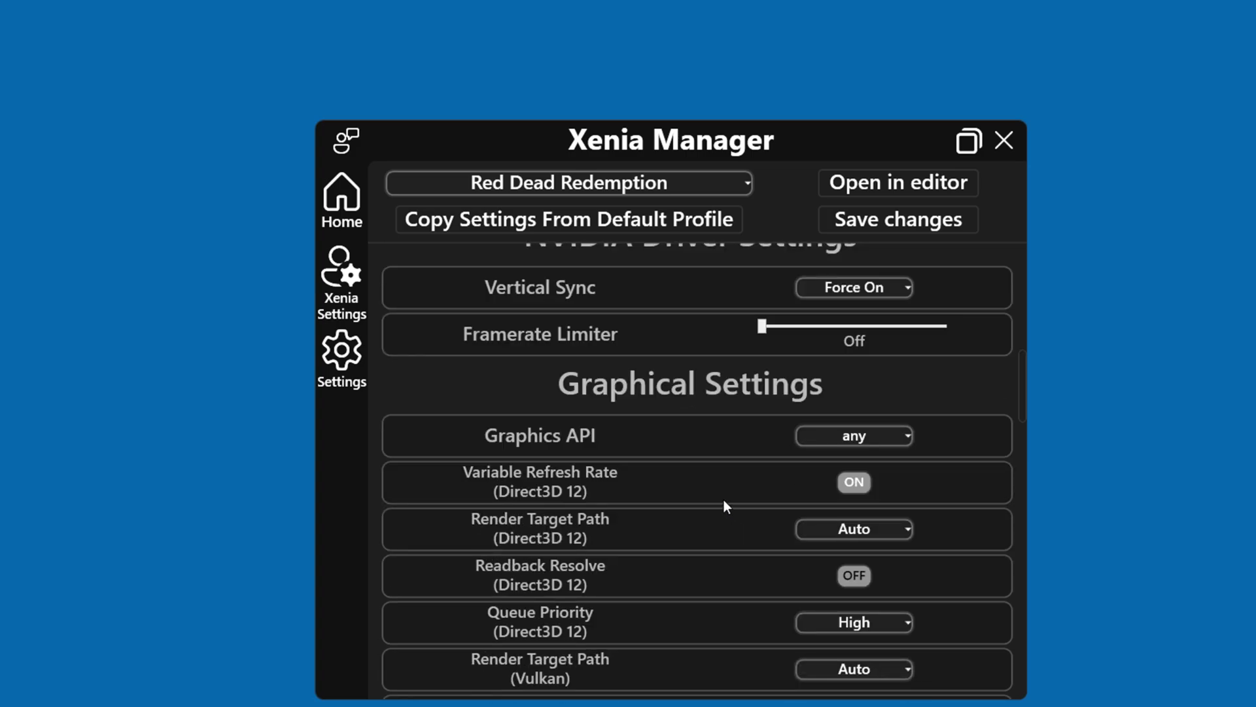
scroll(725, 503, down, 1)
click(831, 397)
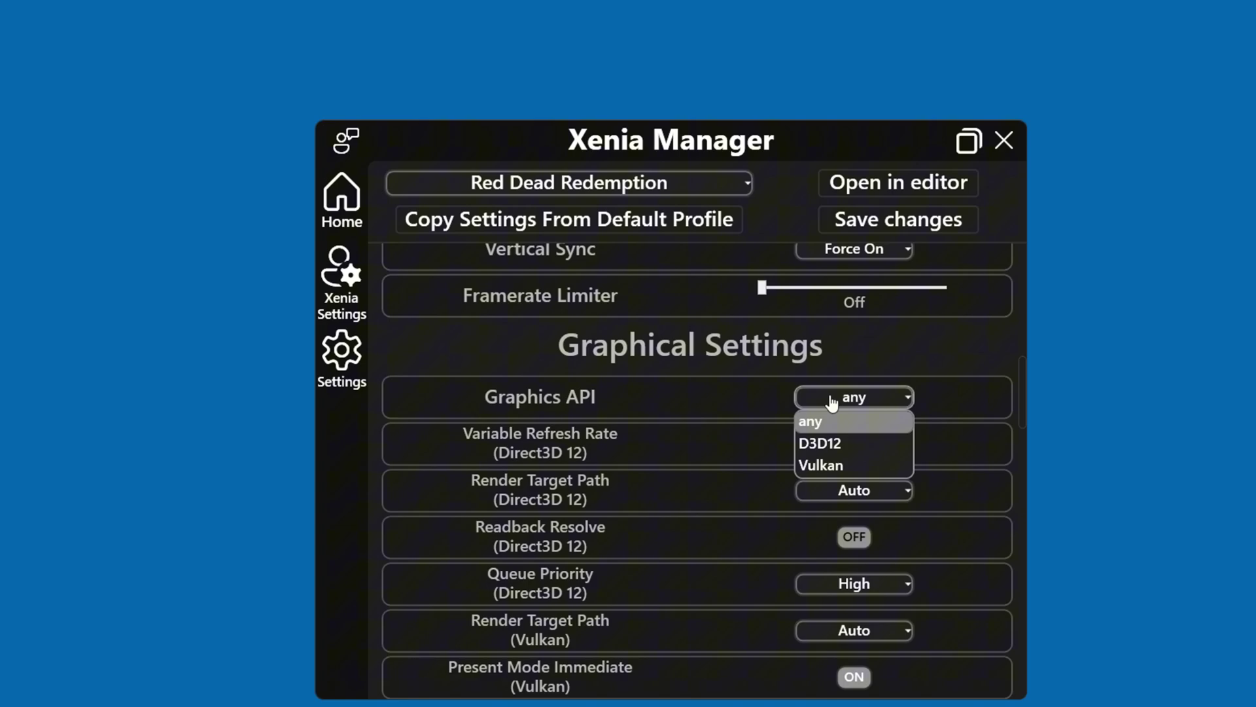
click(836, 447)
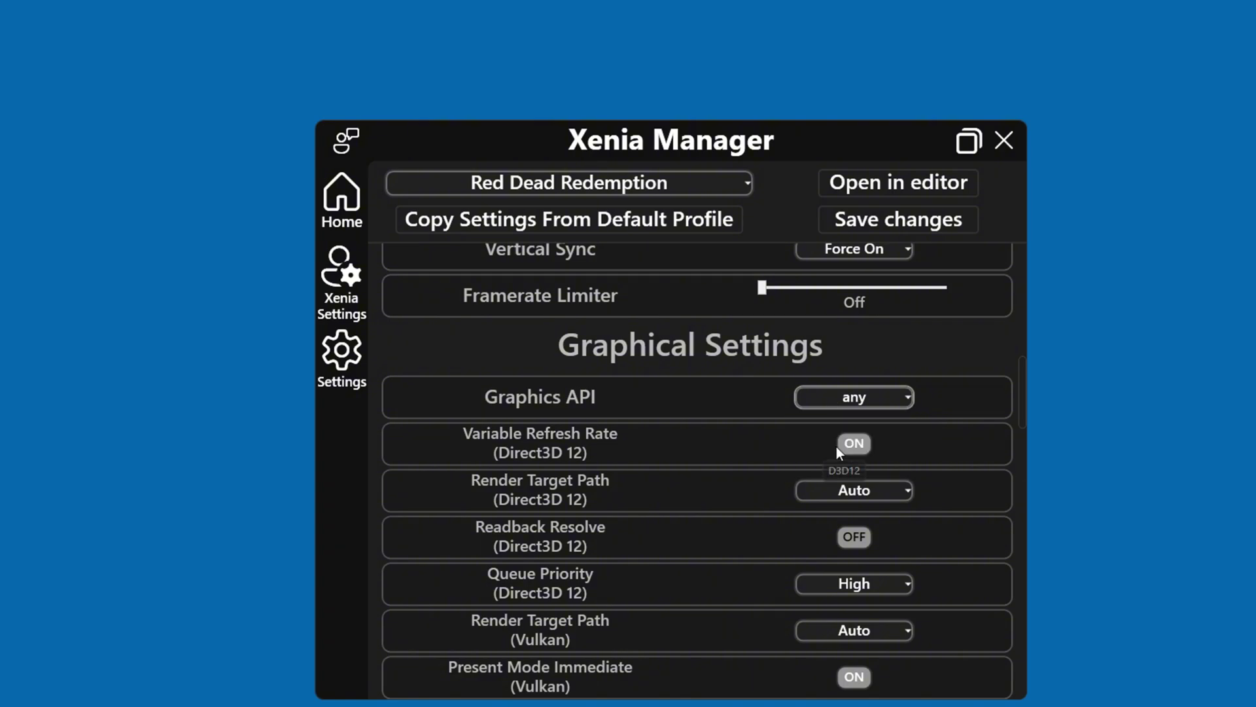
Set the profile's anti-aliasing to FXAA Extreme and its scaling and sharpening to FidelityFX CAS.
scroll(723, 452, down, 1)
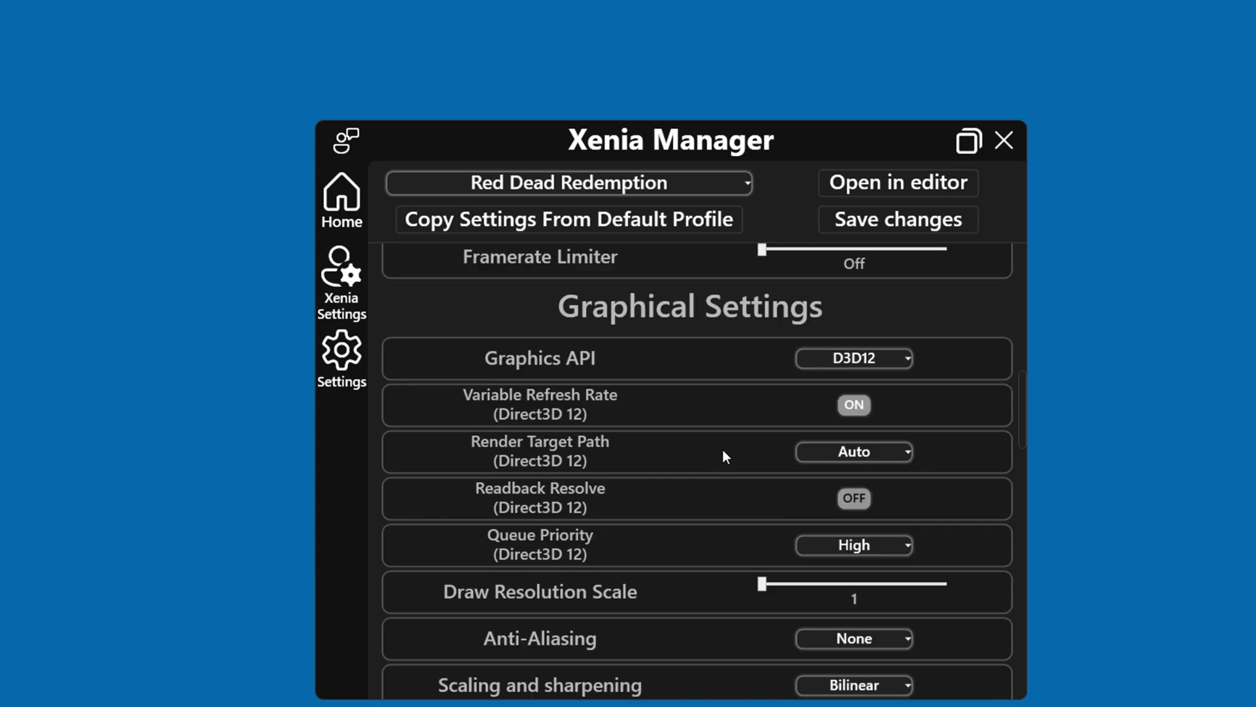
scroll(723, 451, down, 2)
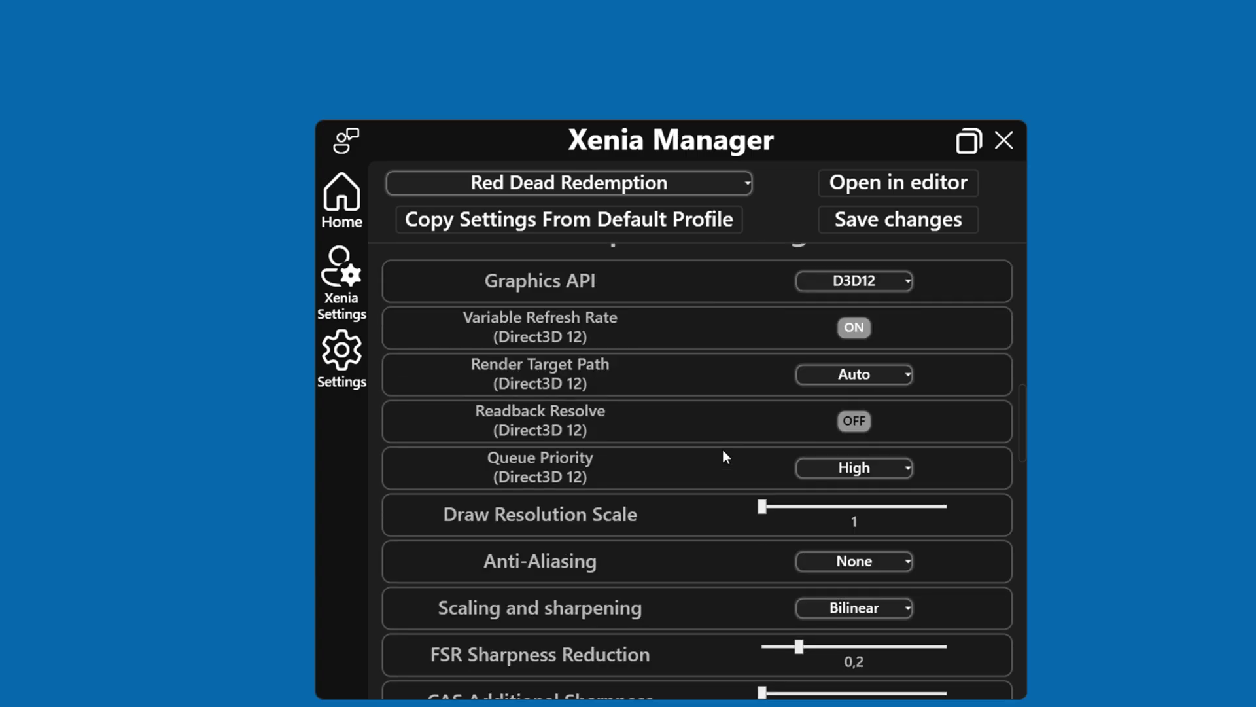
scroll(723, 451, down, 4)
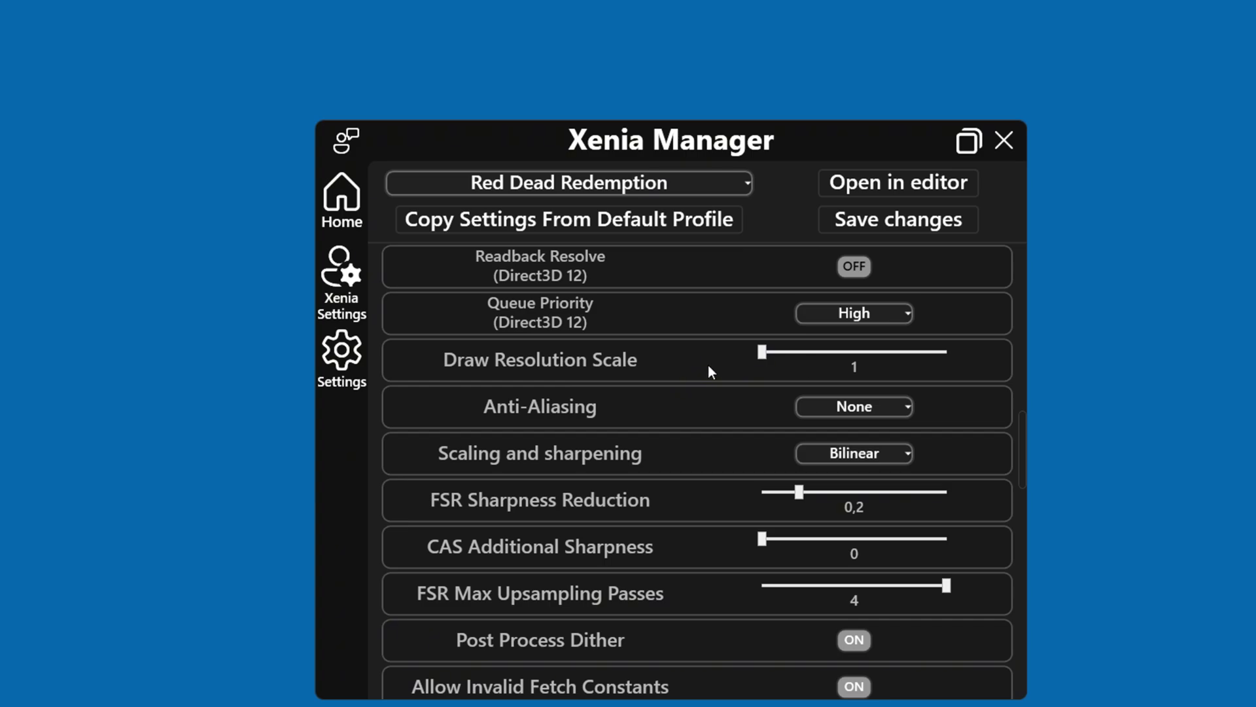
scroll(718, 359, down, 1)
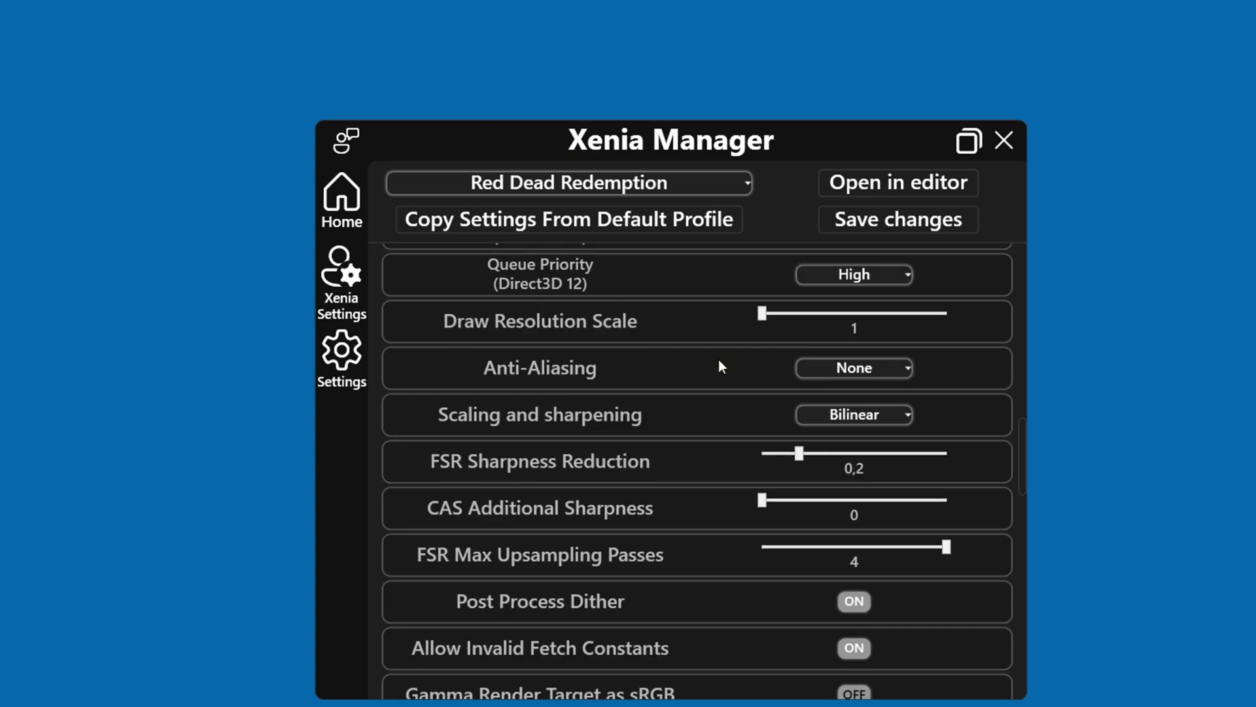
click(830, 379)
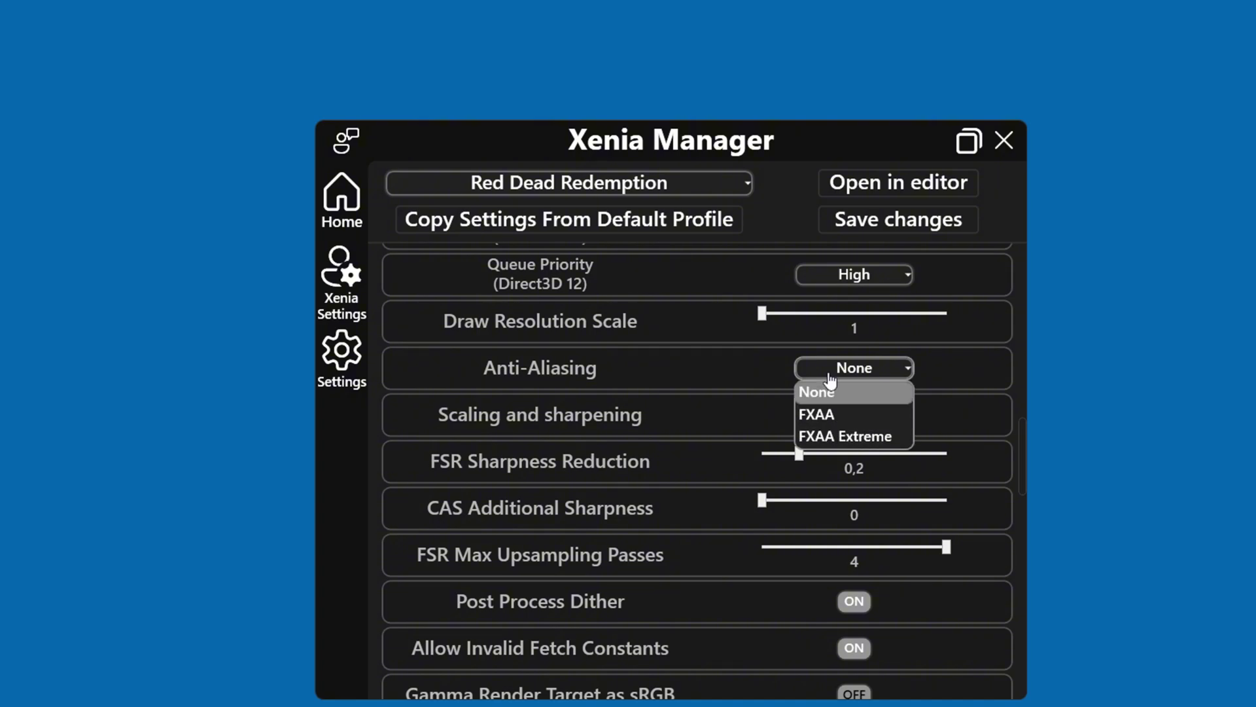
click(831, 435)
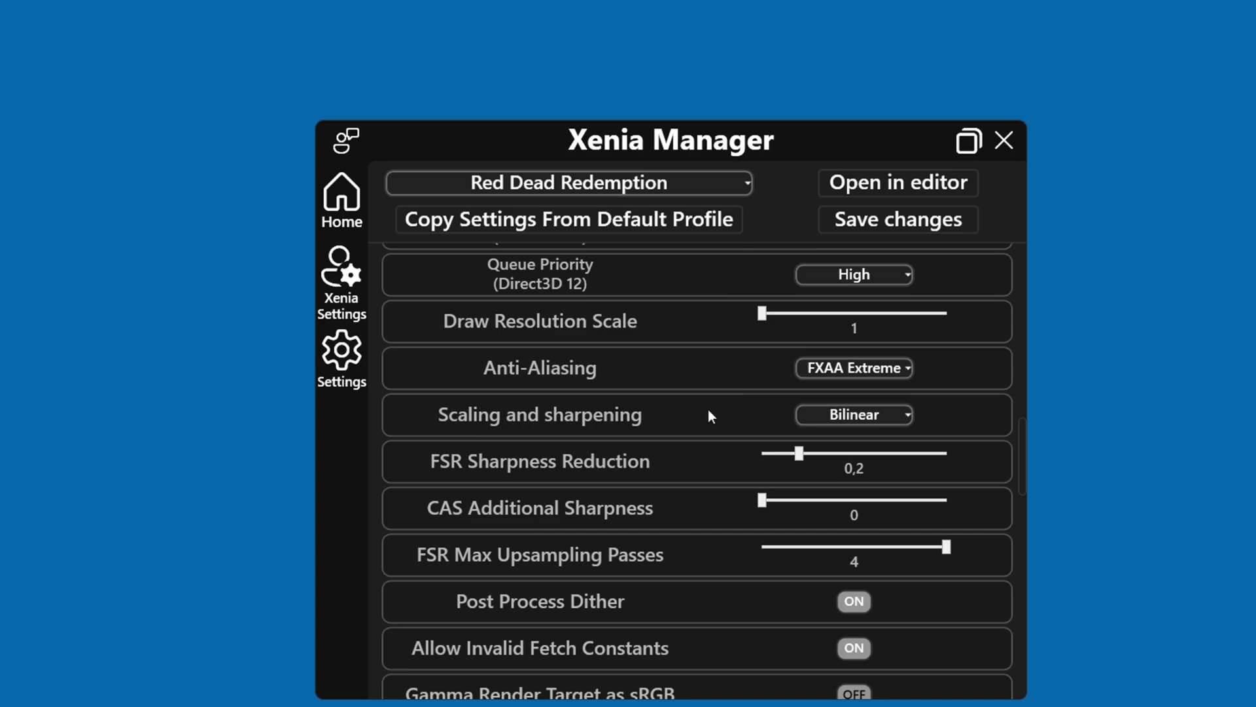
click(818, 418)
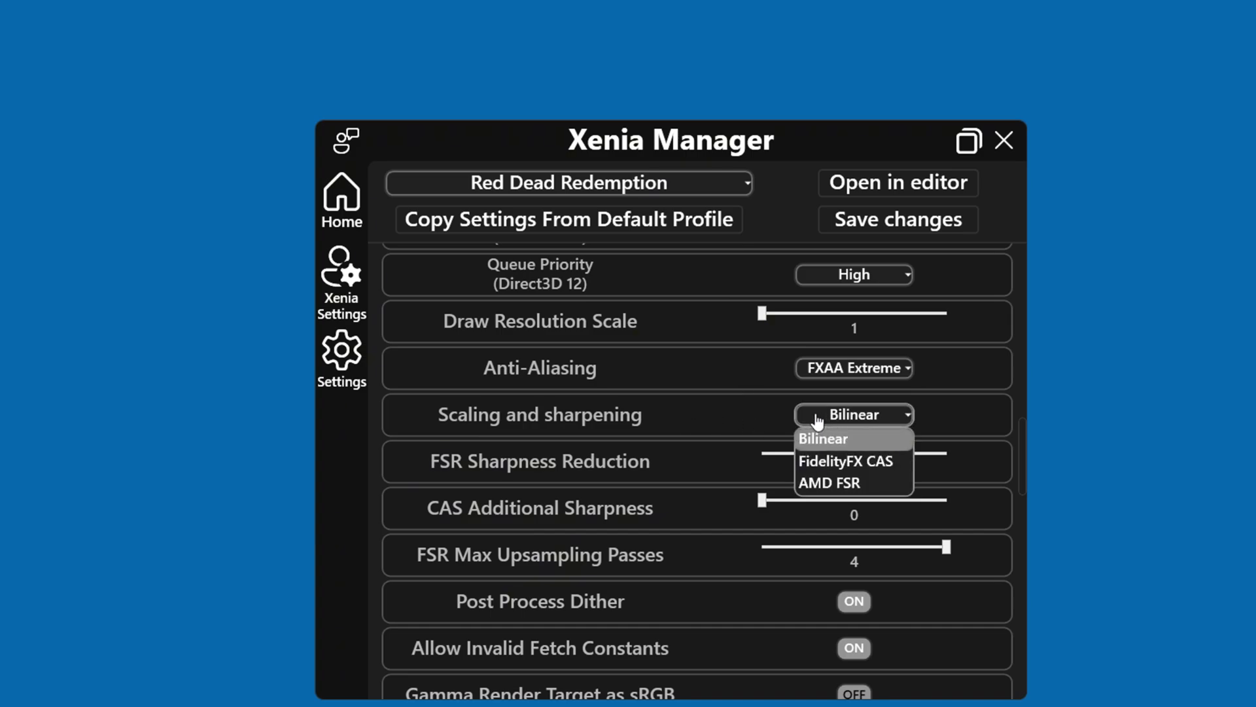
click(886, 465)
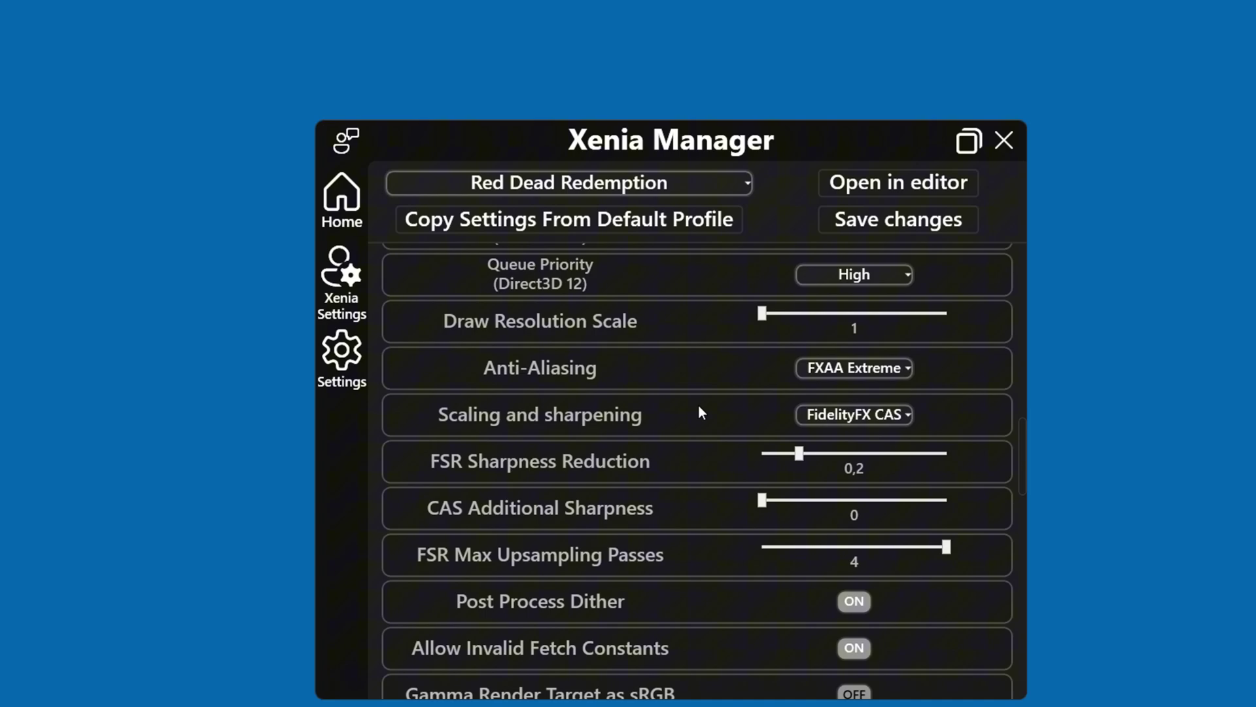
Save the changes to the Red Dead Redemption profile and return to the game library.
scroll(920, 408, down, 15)
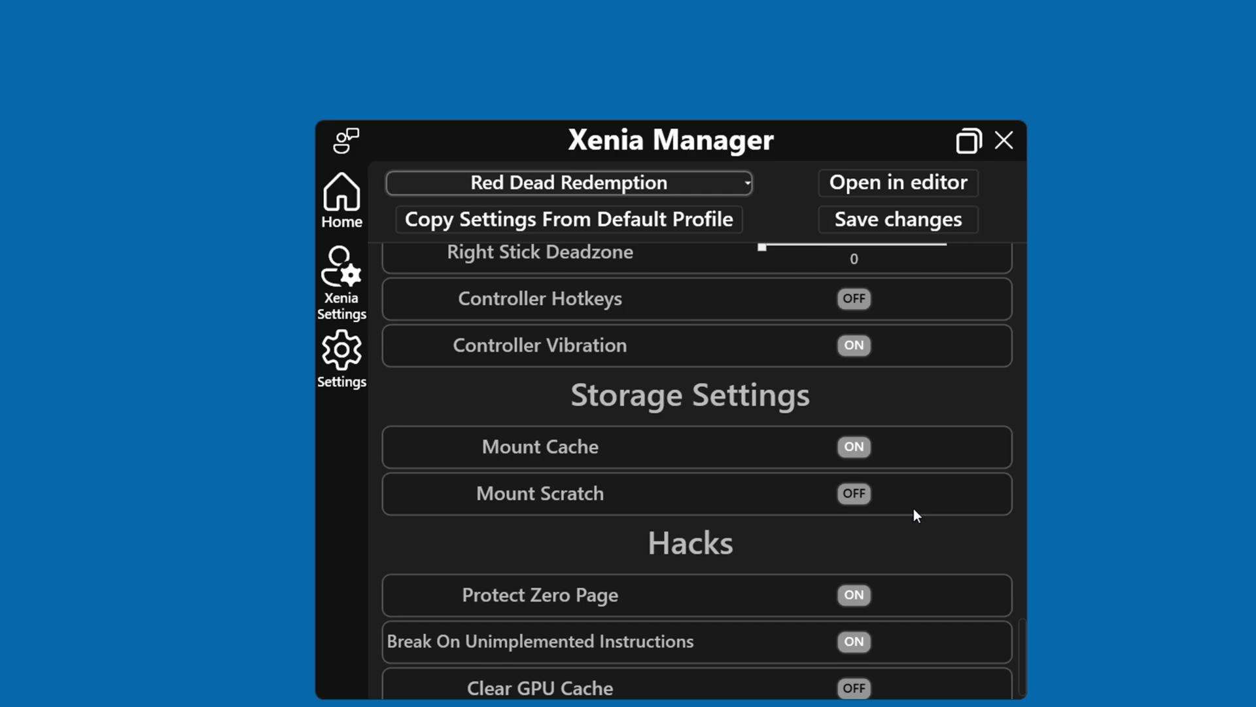
scroll(913, 508, up, 10)
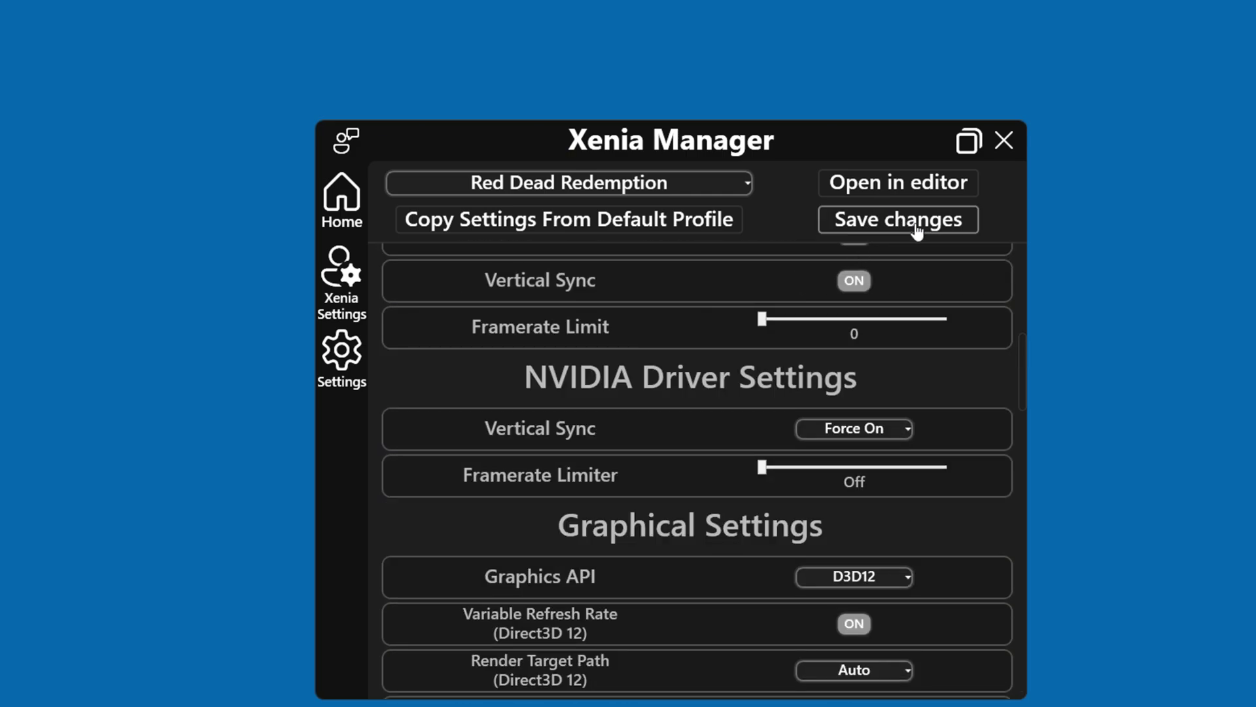
click(918, 232)
click(644, 409)
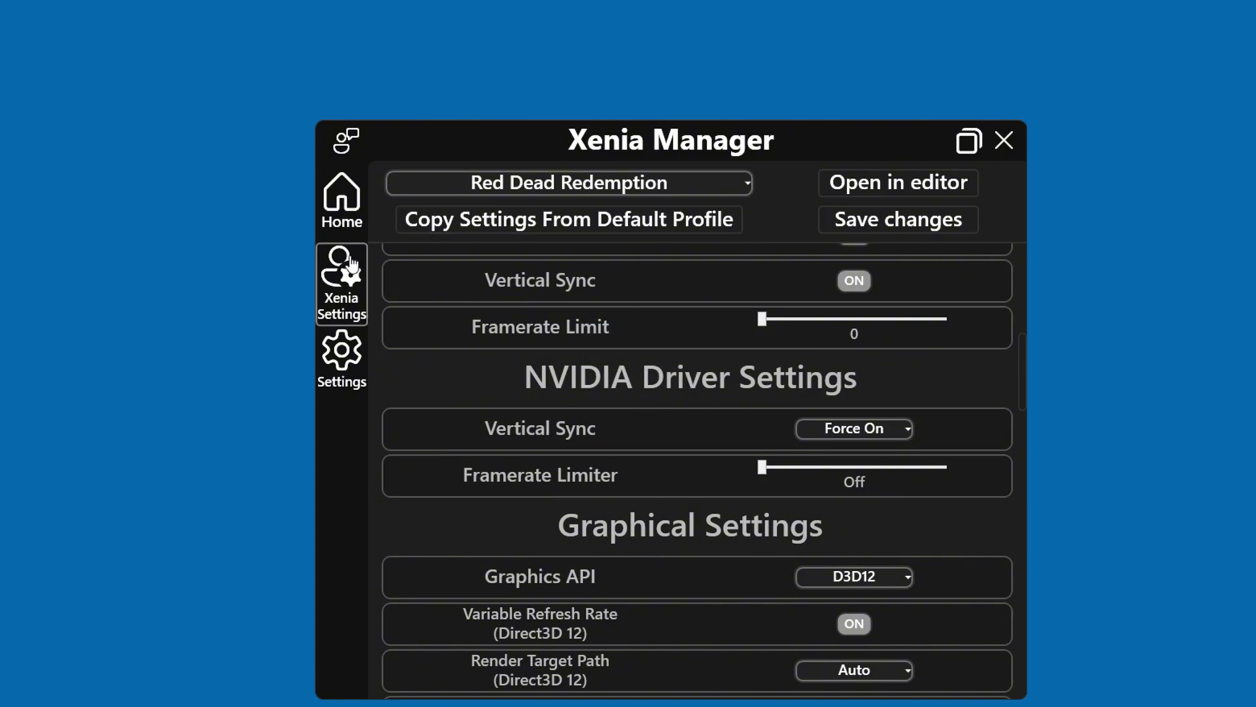
click(342, 211)
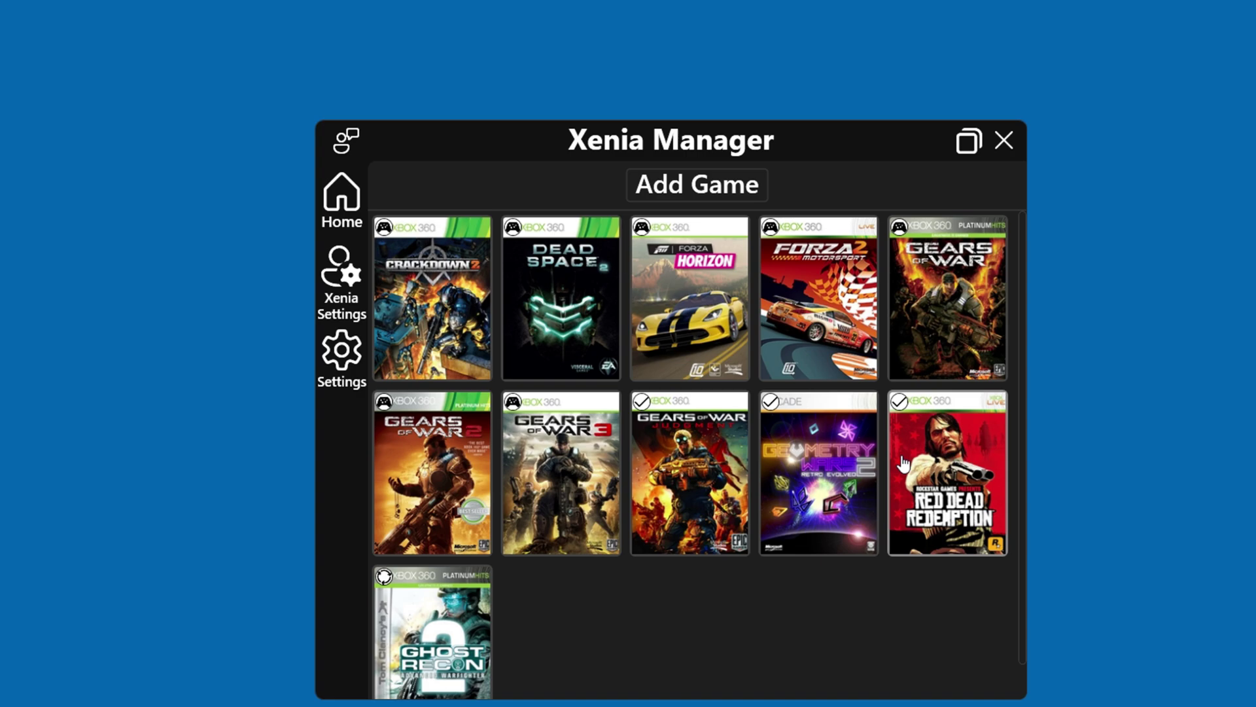
Add the game patch Red Dead Redemption (GOTY, Disc 1) to Red Dead Redemption, choosing that it is not locally downloaded.
mouse_move(942, 509)
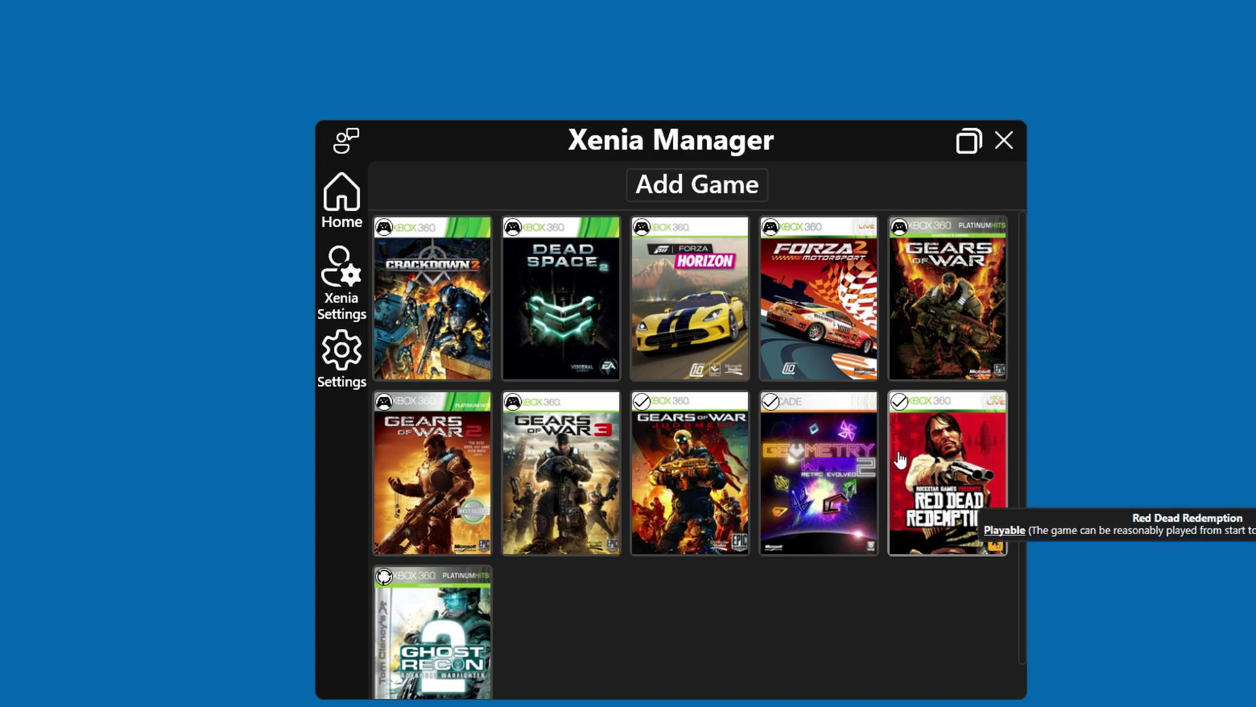
right_click(931, 491)
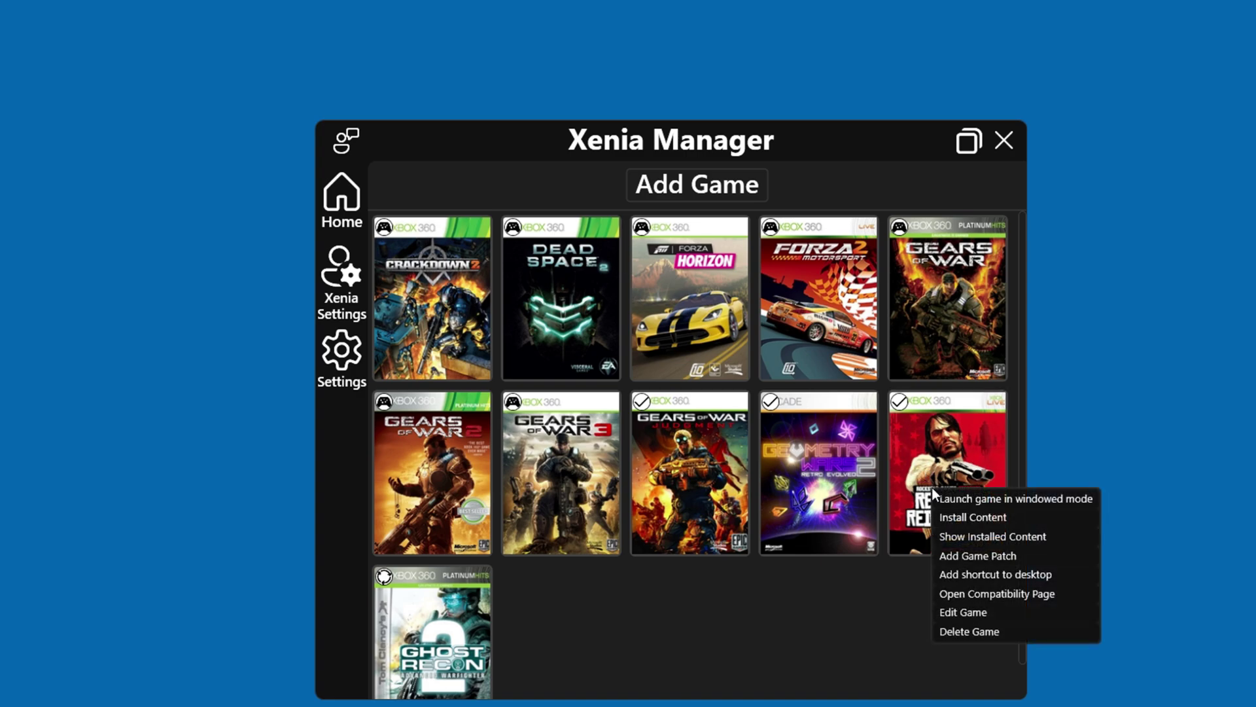
click(955, 555)
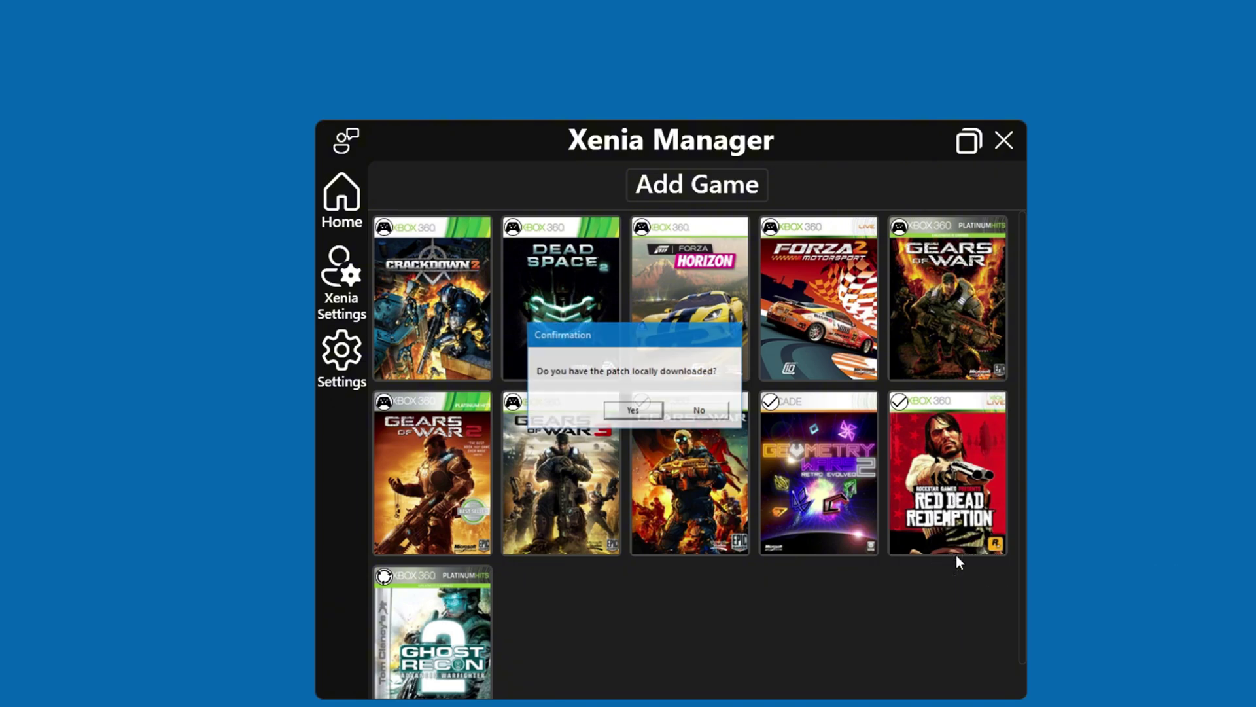
click(699, 411)
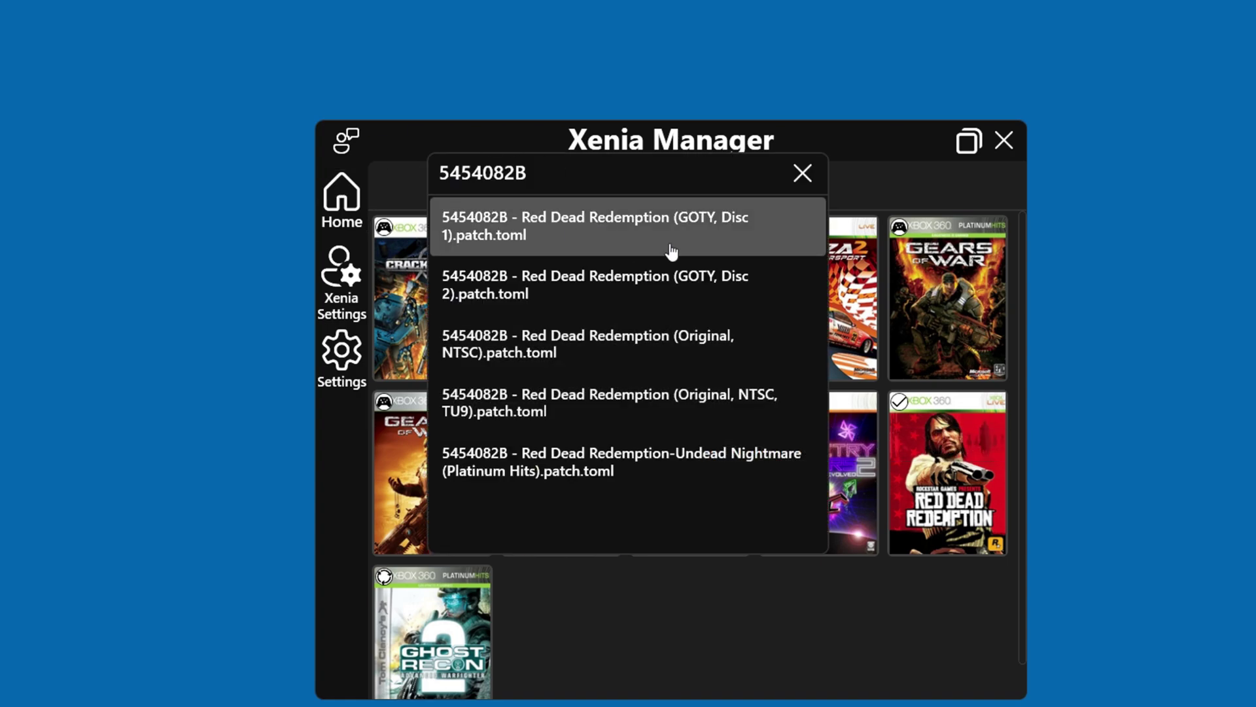
click(608, 234)
click(703, 411)
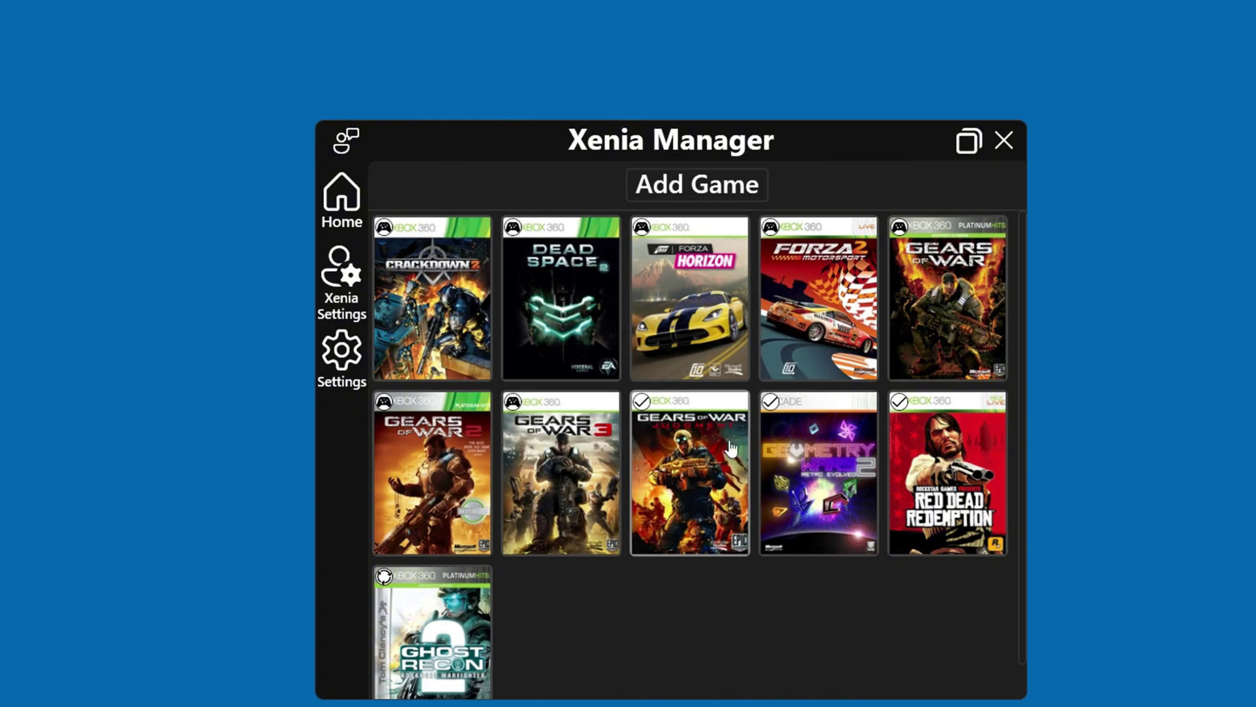
Enable the Red Dead Redemption patches Disable Depth of Field & Motion Blur, 16x Anisotropic Filtering and Disable Sun Flare, and close the patch settings.
right_click(934, 466)
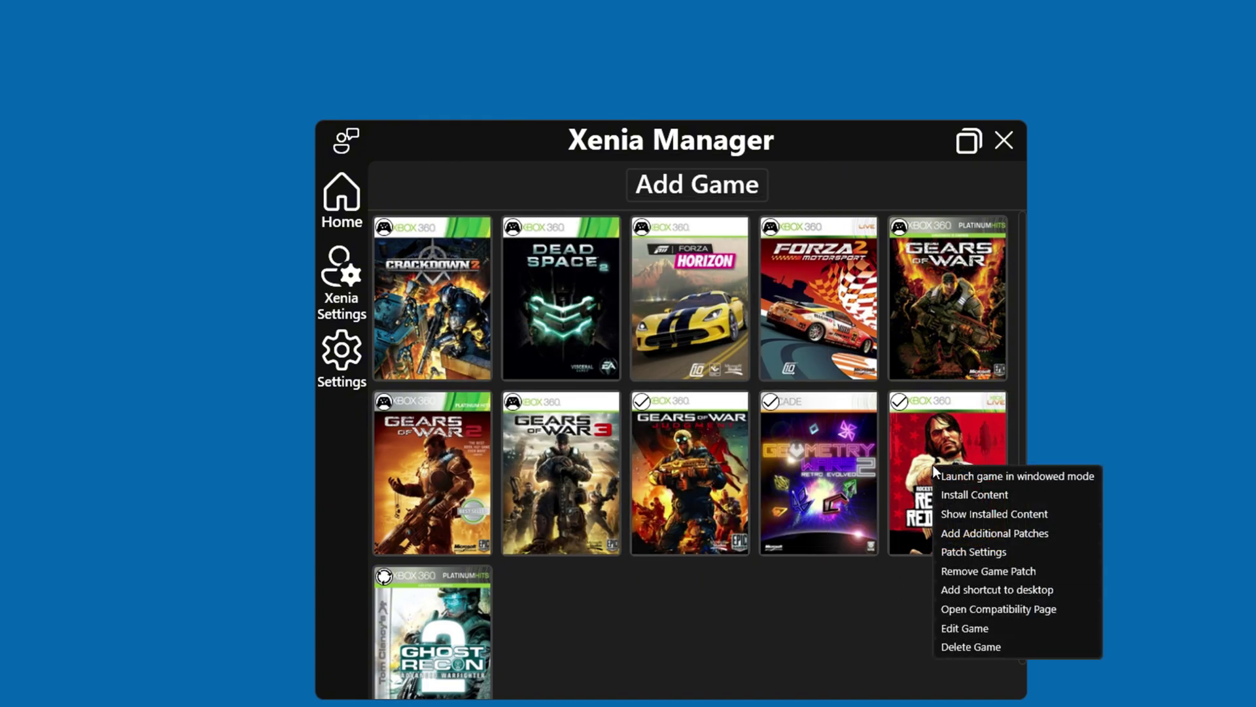
click(972, 553)
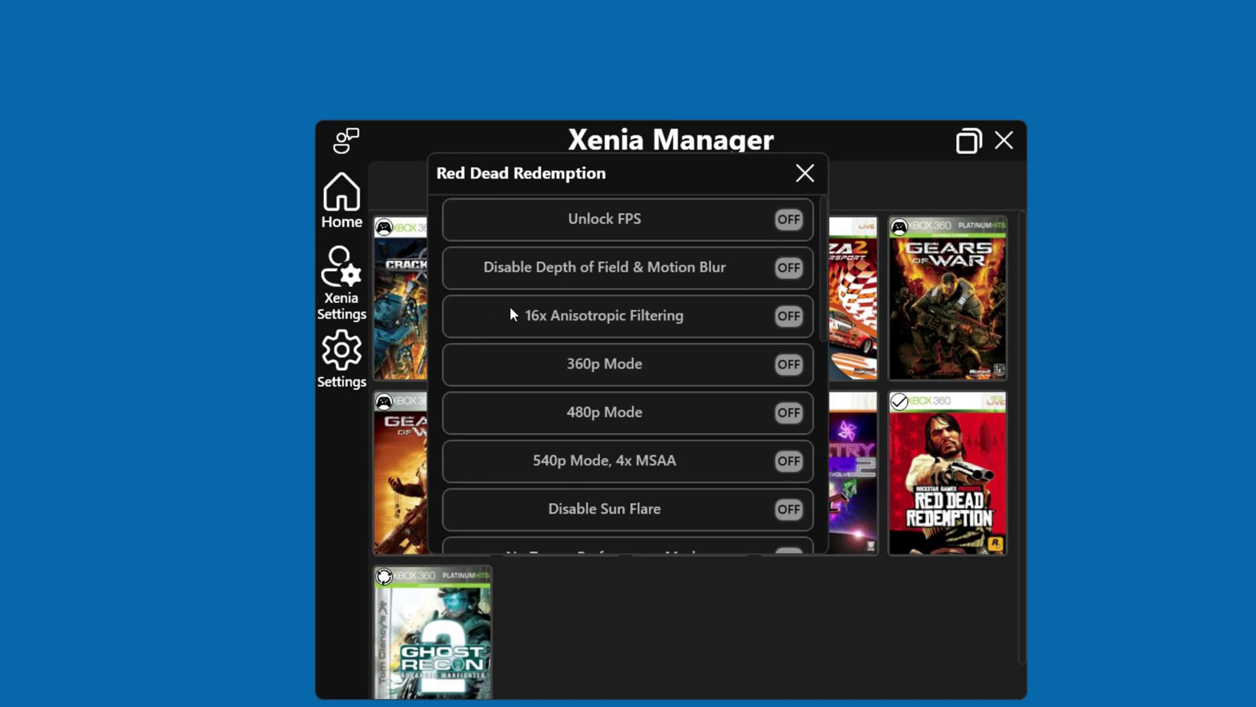
click(792, 268)
click(793, 327)
scroll(750, 387, down, 1)
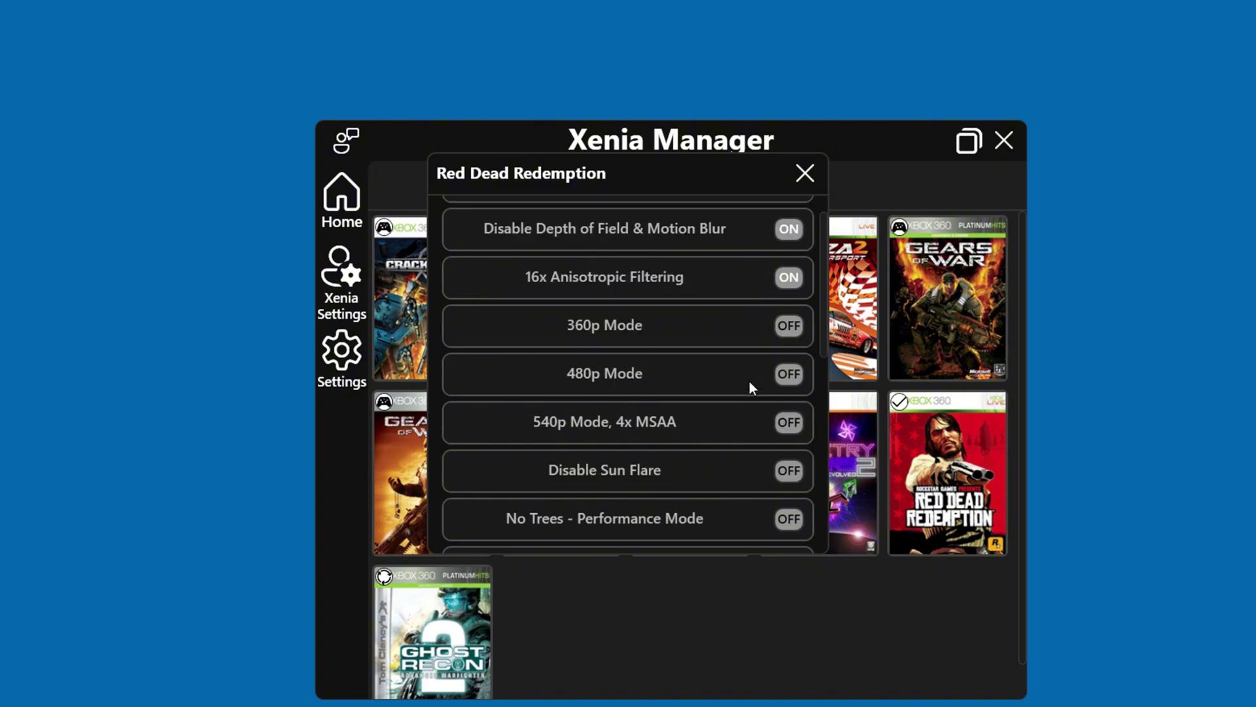
click(790, 476)
scroll(655, 442, down, 6)
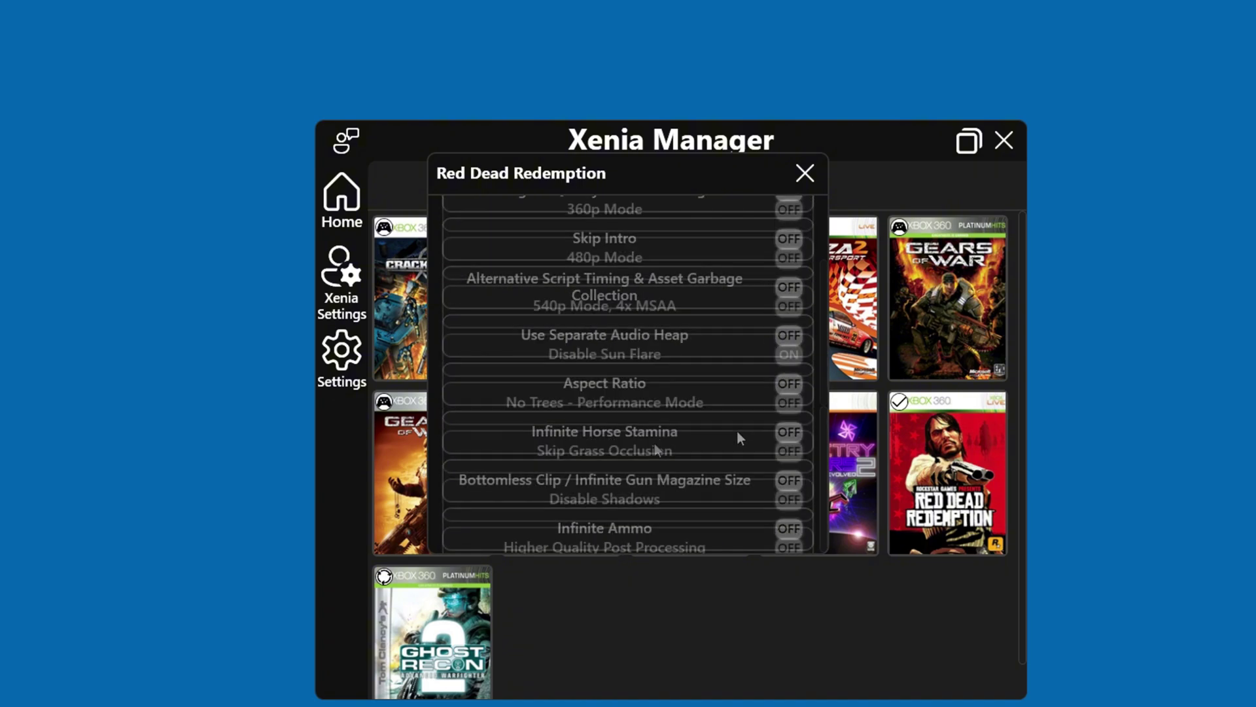
click(805, 174)
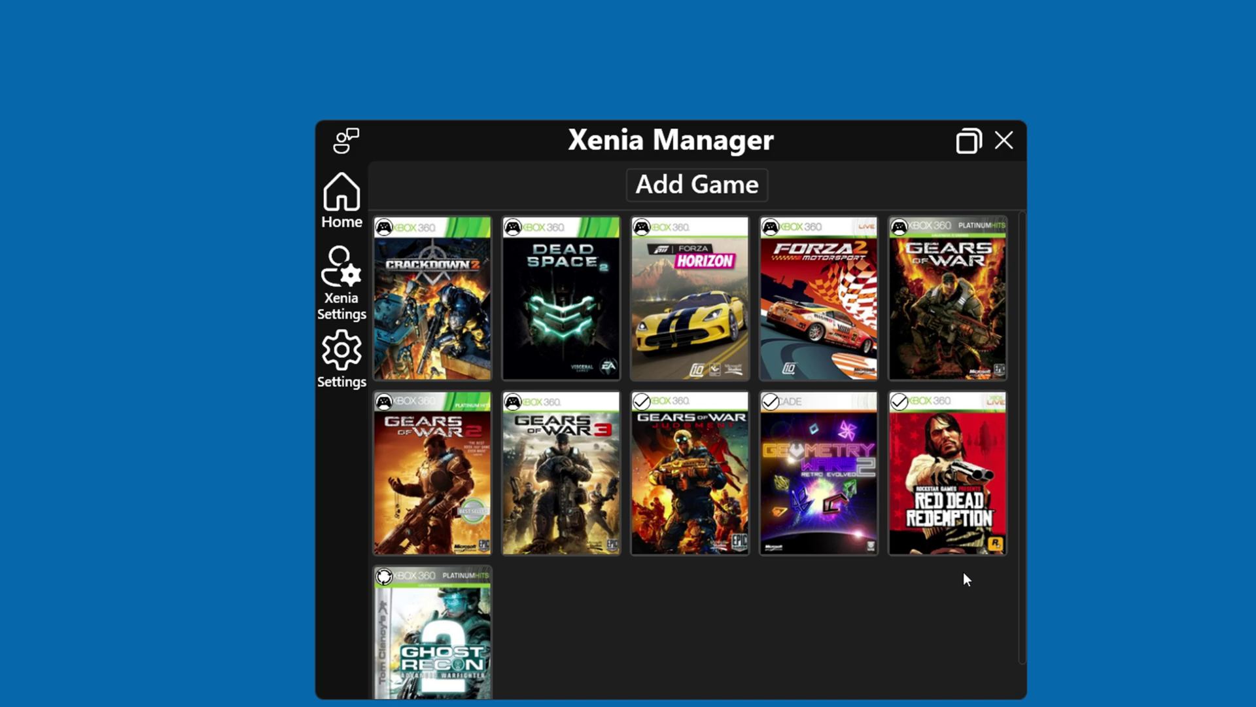
Open the game info of Red Dead Redemption for editing and switch the game to Xenia Stable.
mouse_move(895, 486)
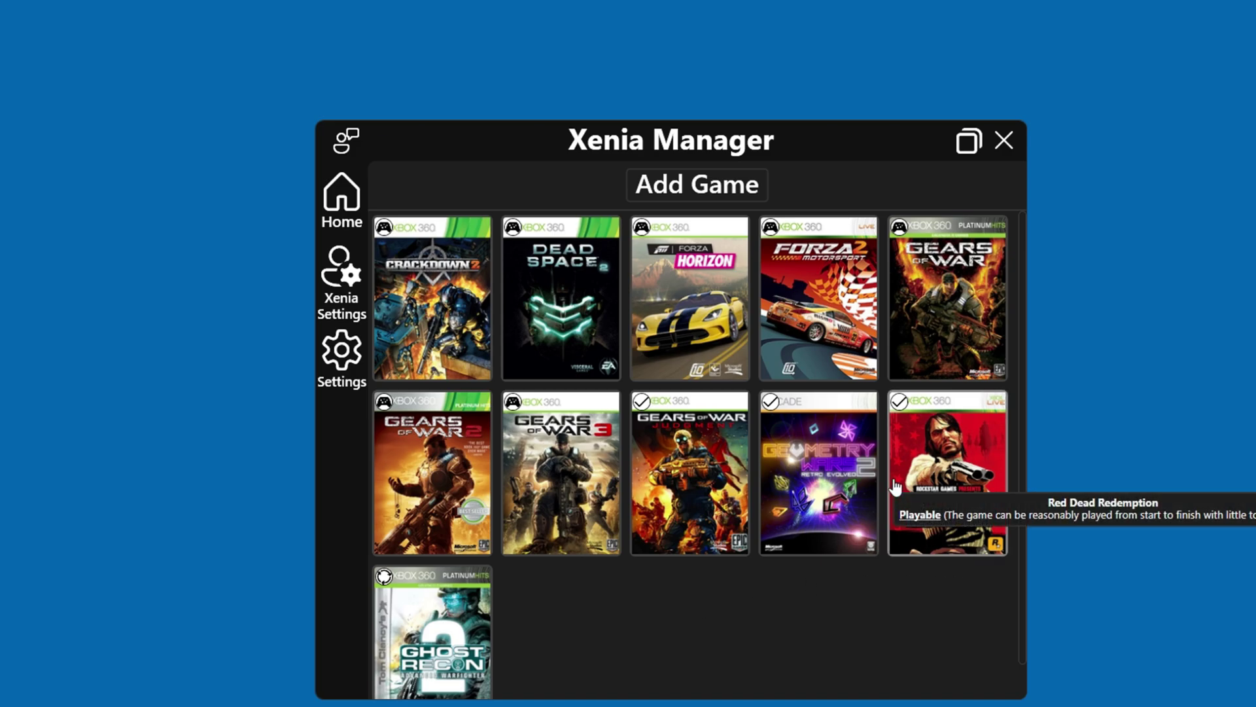
scroll(895, 486, down, 1)
right_click(963, 432)
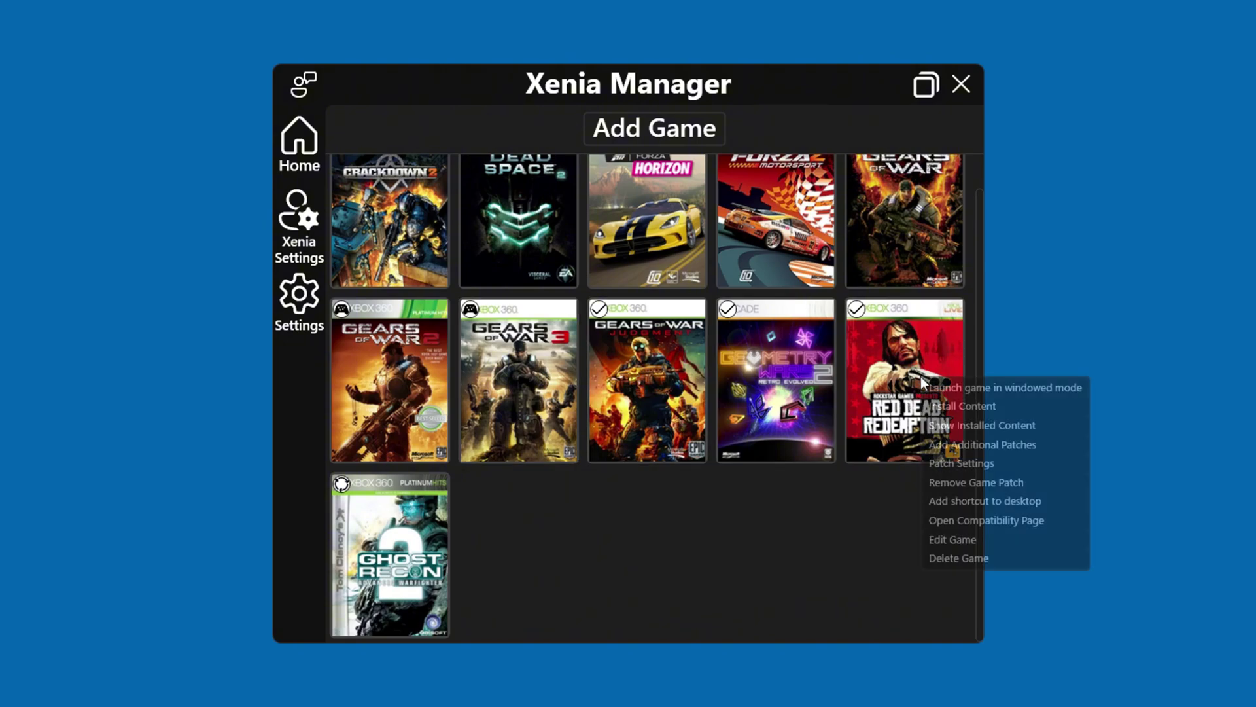
click(959, 539)
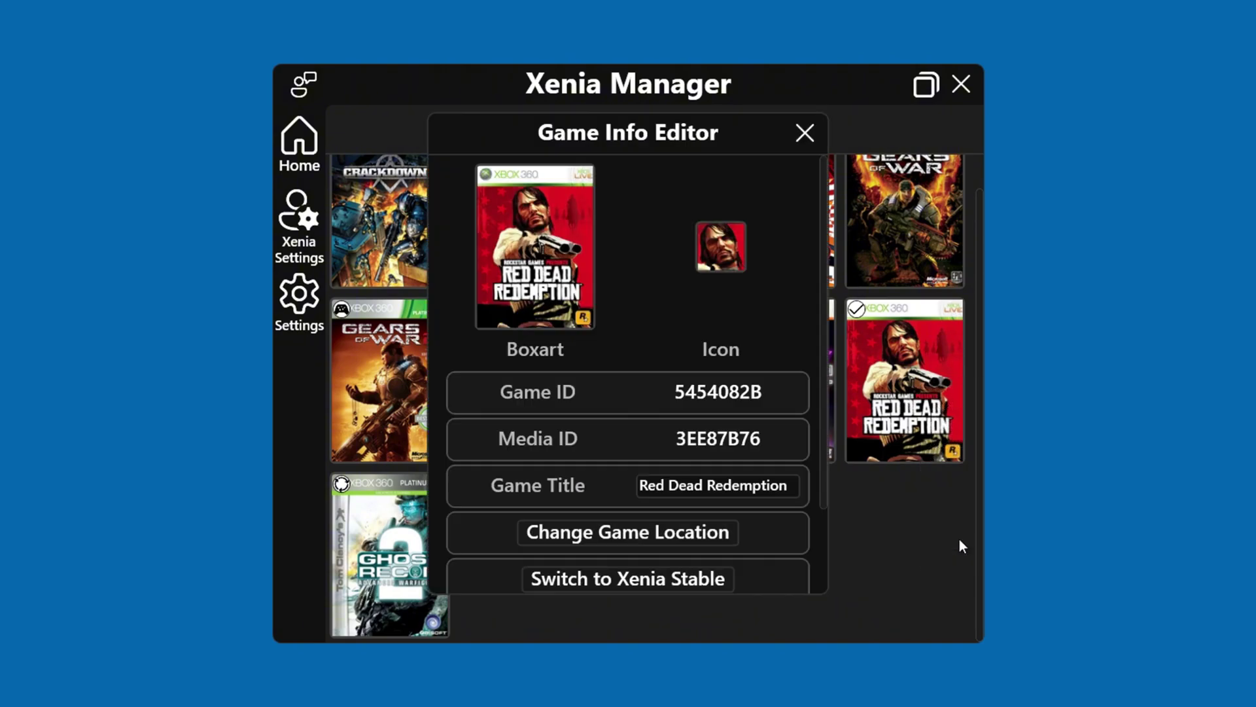
scroll(677, 561, down, 3)
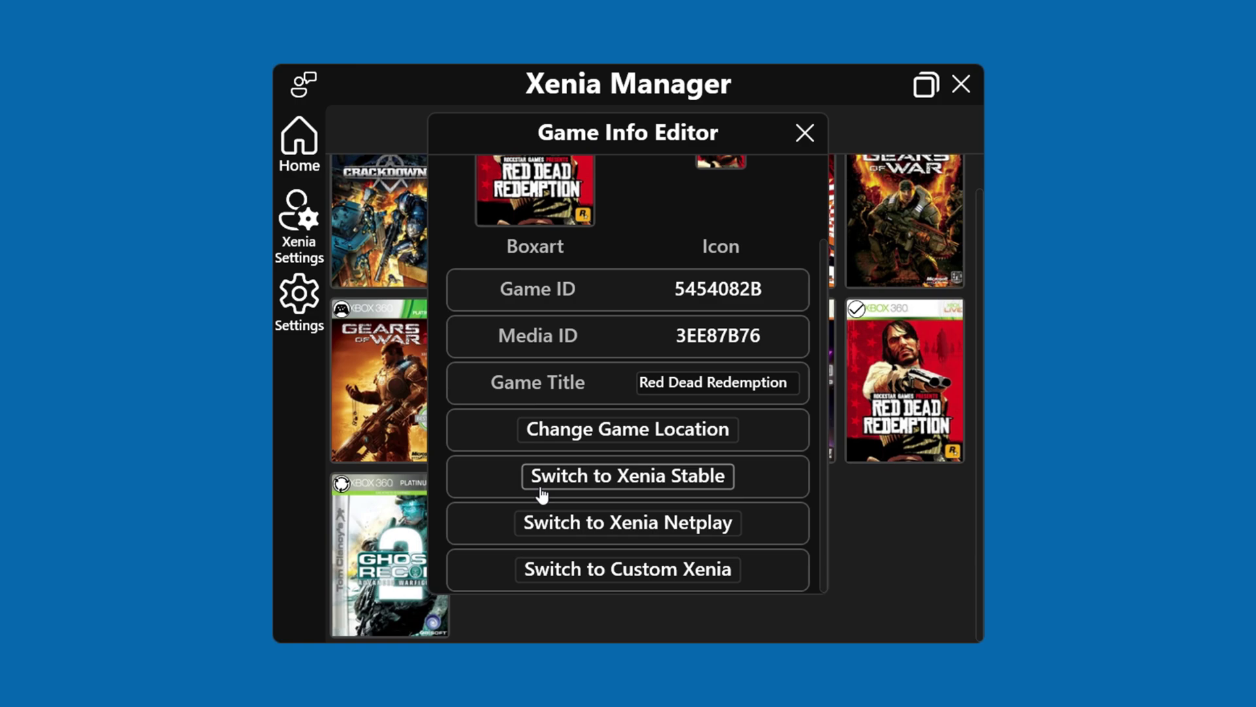
click(671, 482)
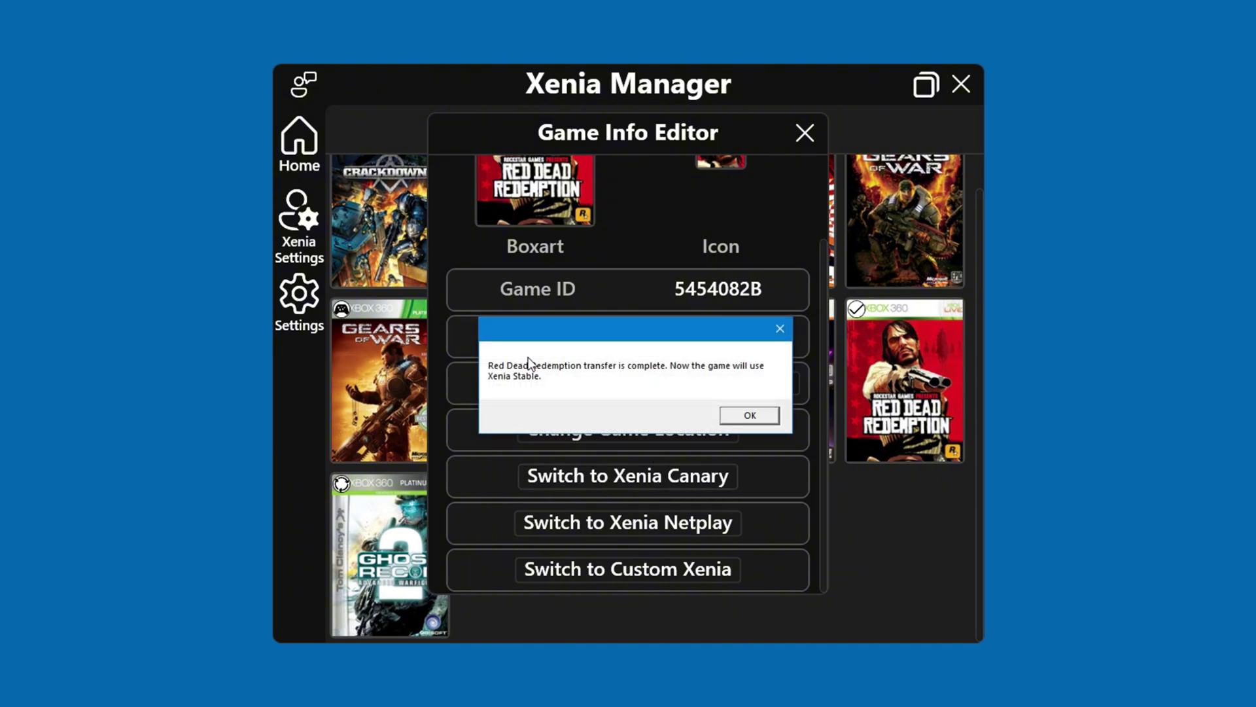
click(766, 415)
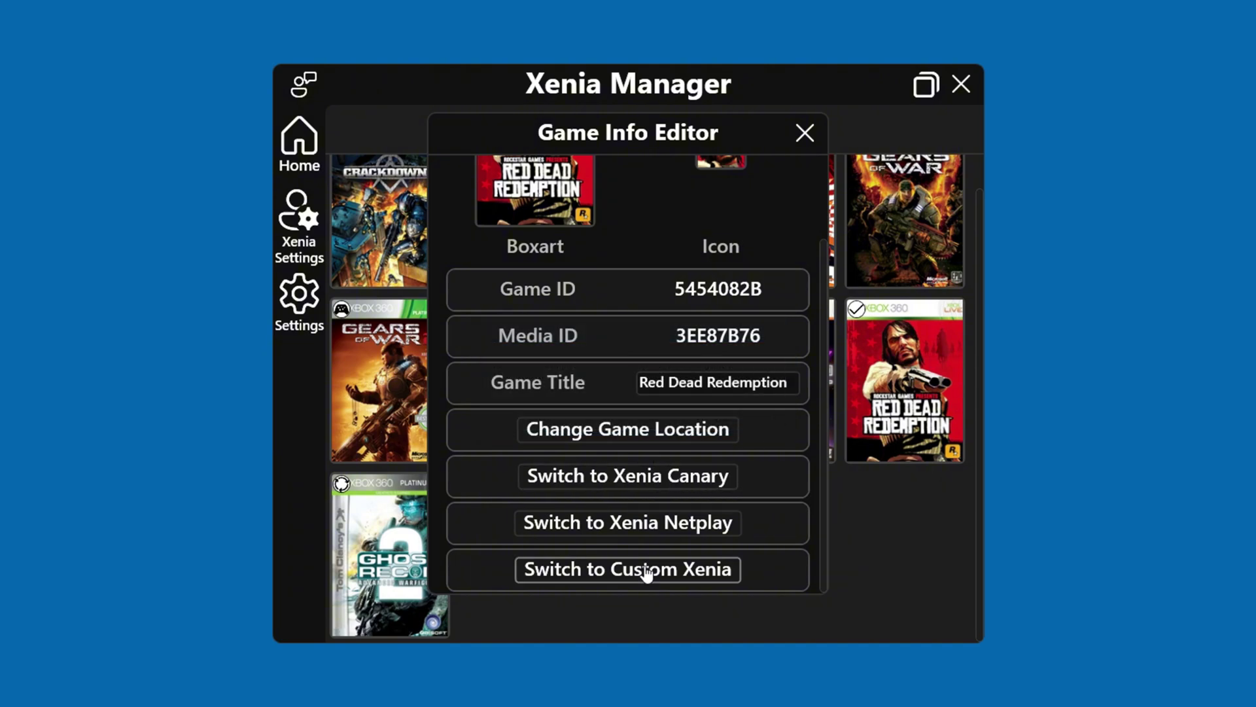
Switch Red Dead Redemption back to Xenia Canary and return to the game library.
click(536, 477)
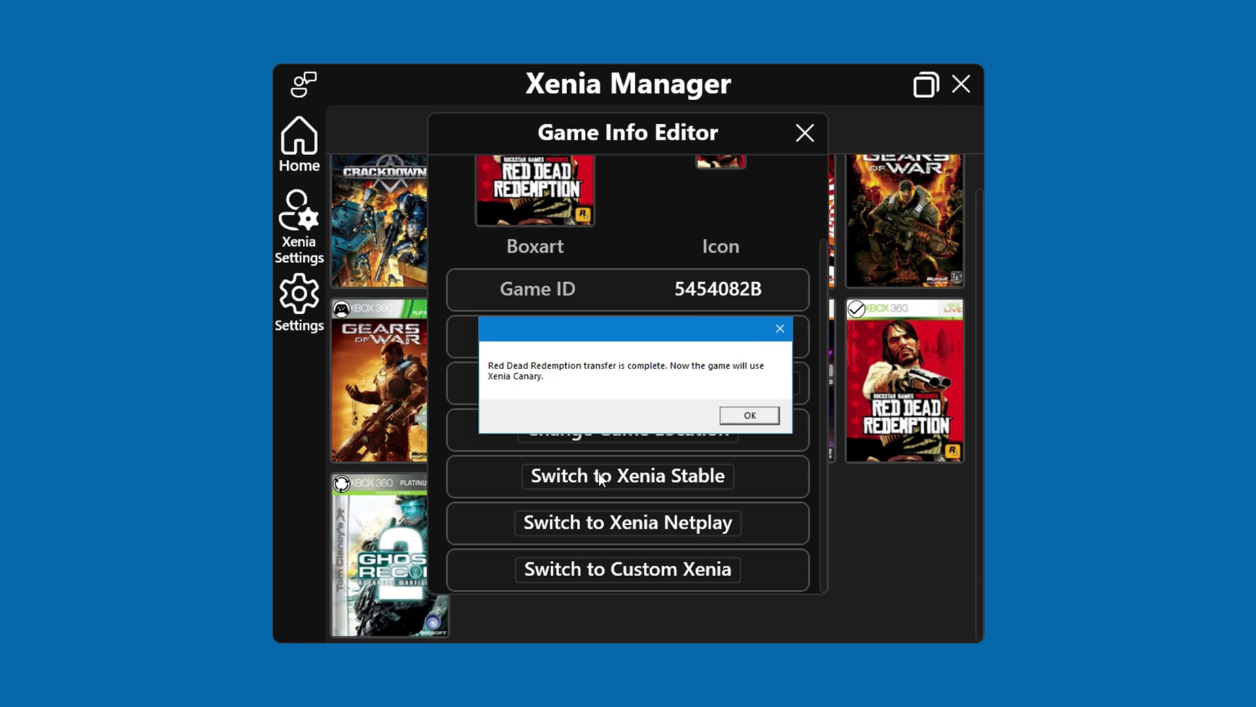
click(749, 416)
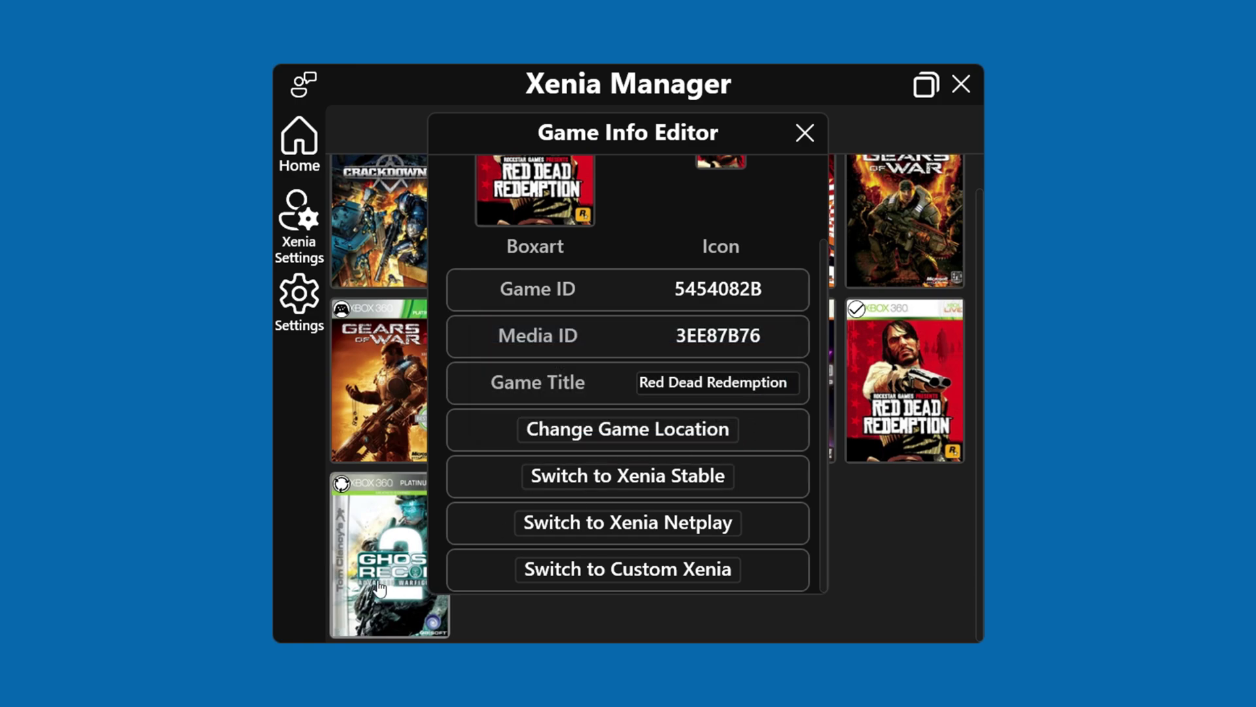
click(805, 134)
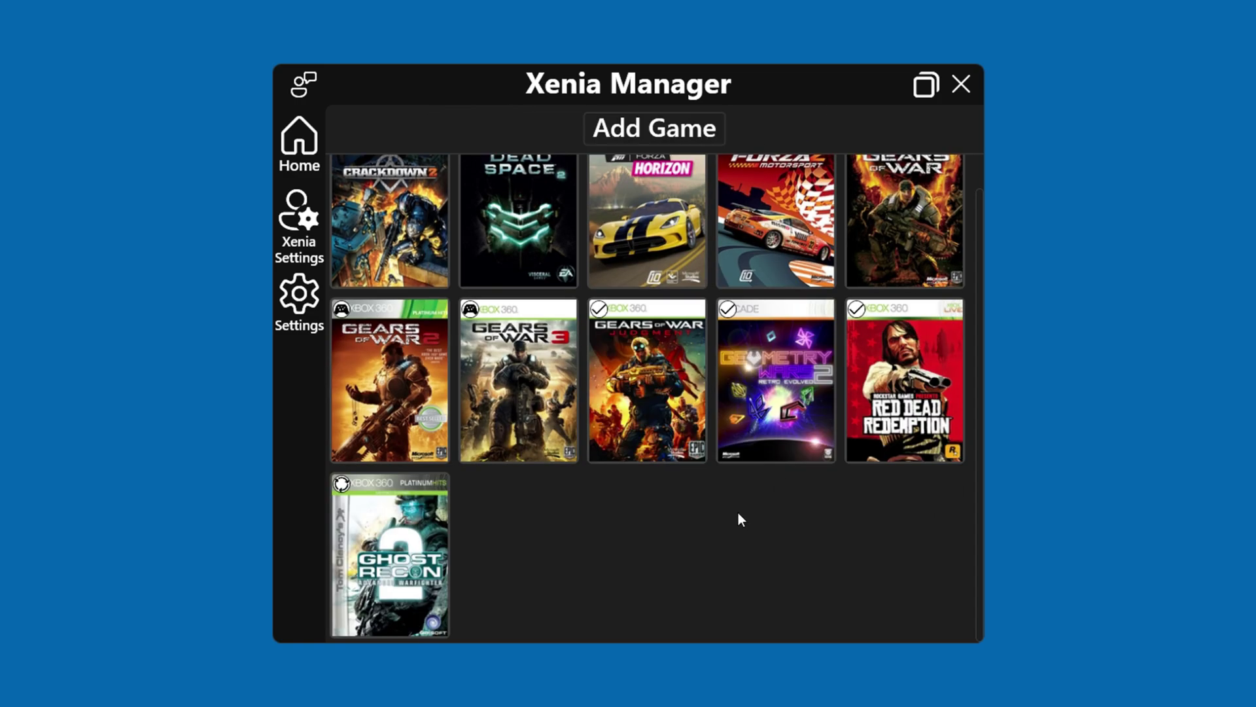